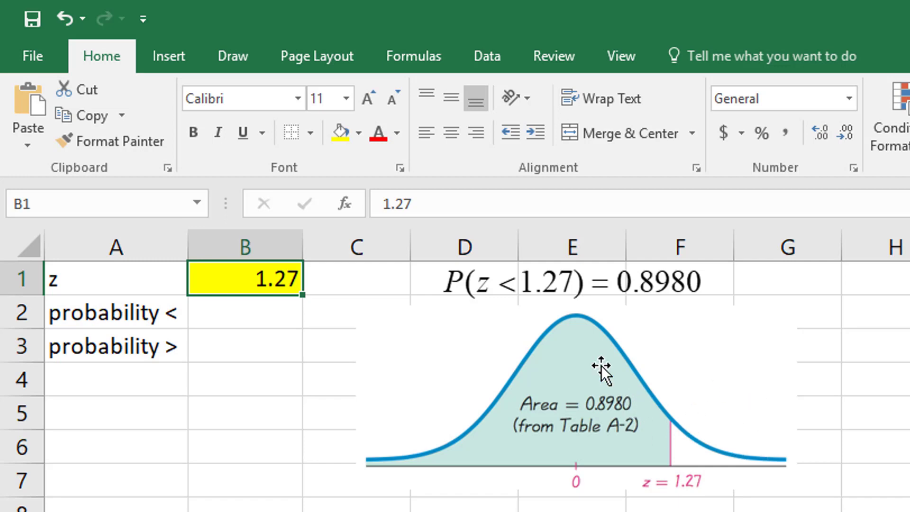
- Enter a NORM.S.DIST formula in B2 for the less-than probability, using B1 as the z value
left_click(240, 313)
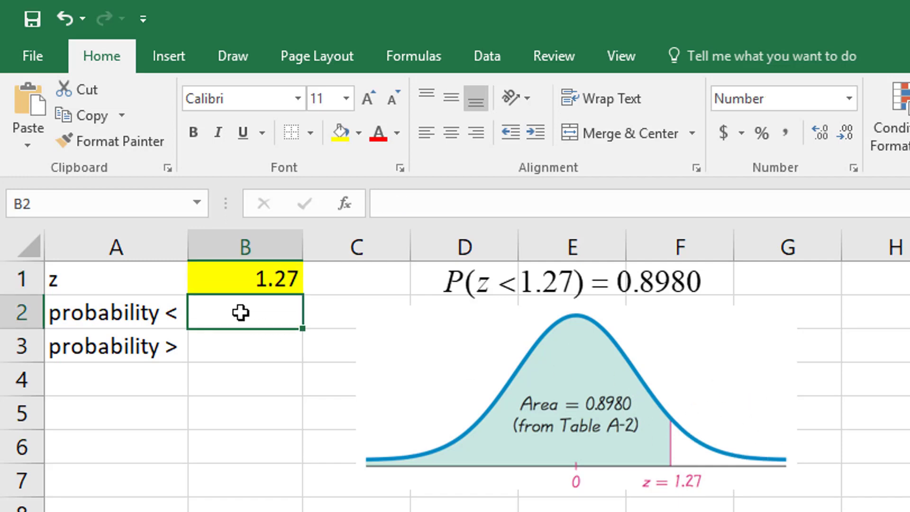
type("=")
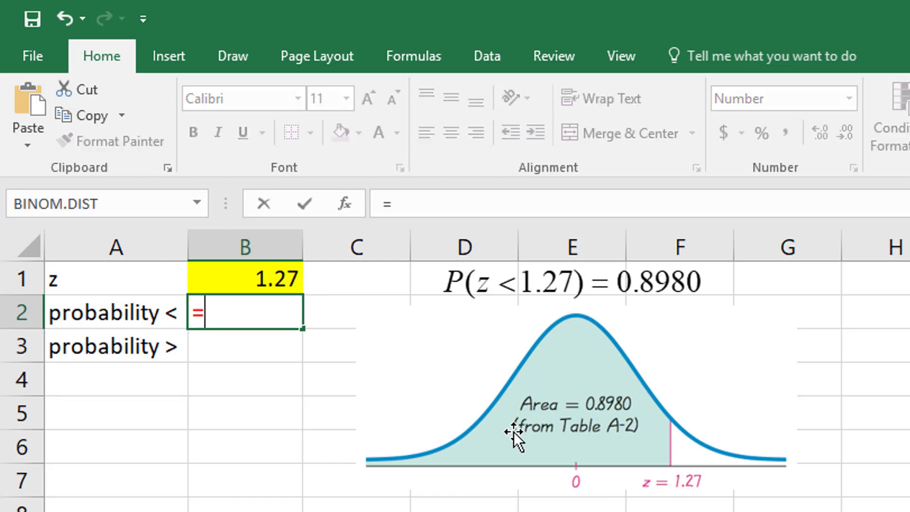
type("NOR")
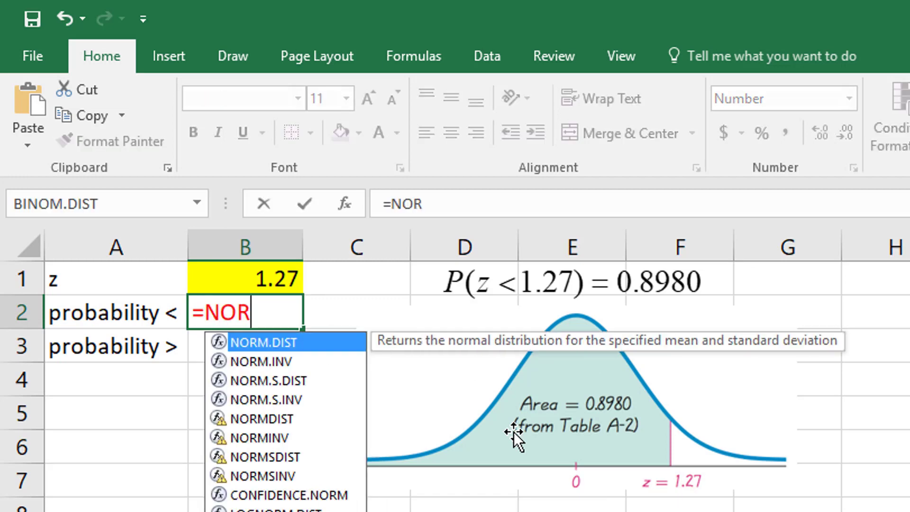
type("M.DIST")
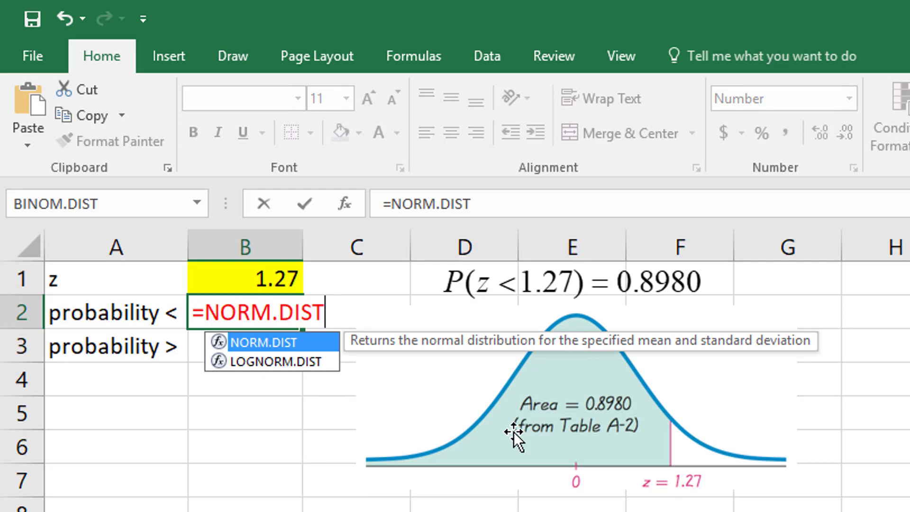
type("(")
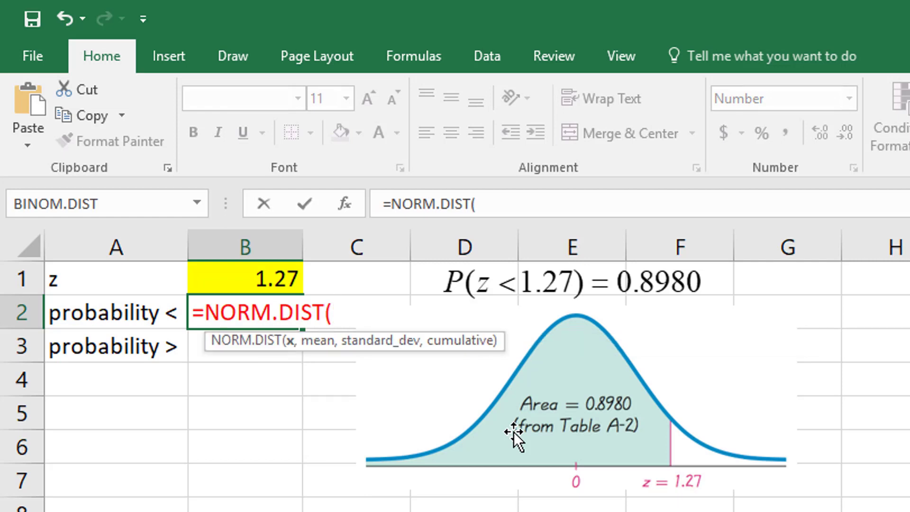
key("BackSpace")
key("BackSpace")
key("BackSpace")
key("BackSpace")
key("BackSpace")
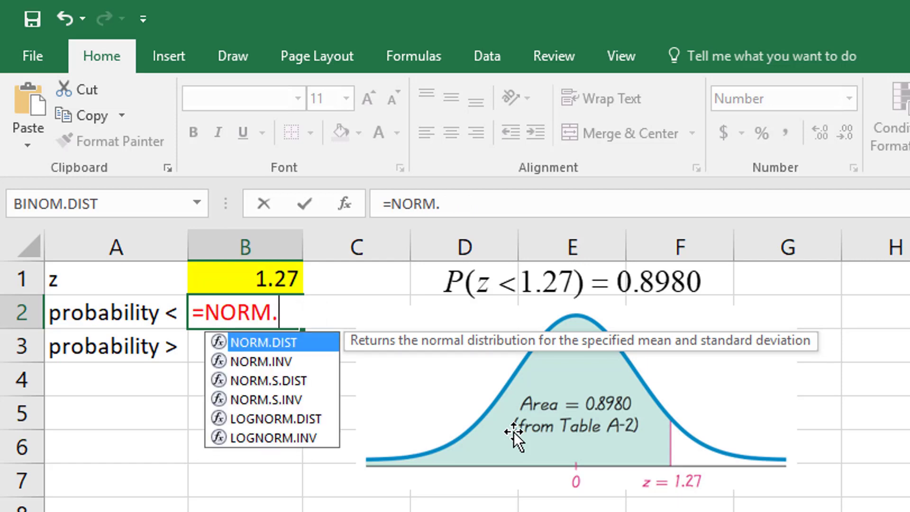
type("S.DIST")
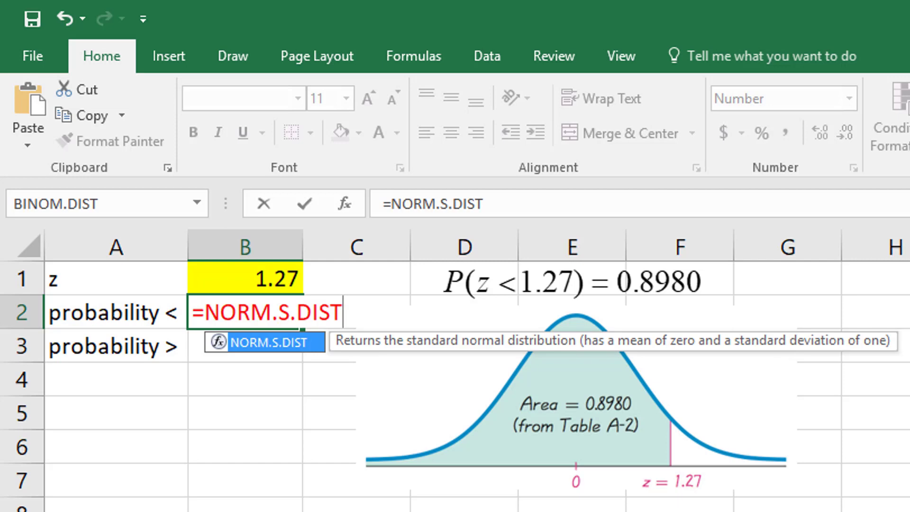
type("(")
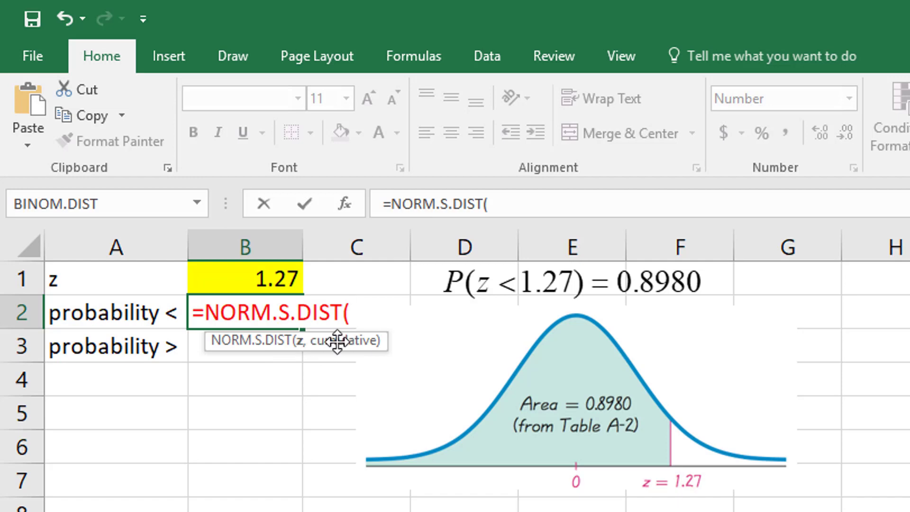
left_click(265, 277)
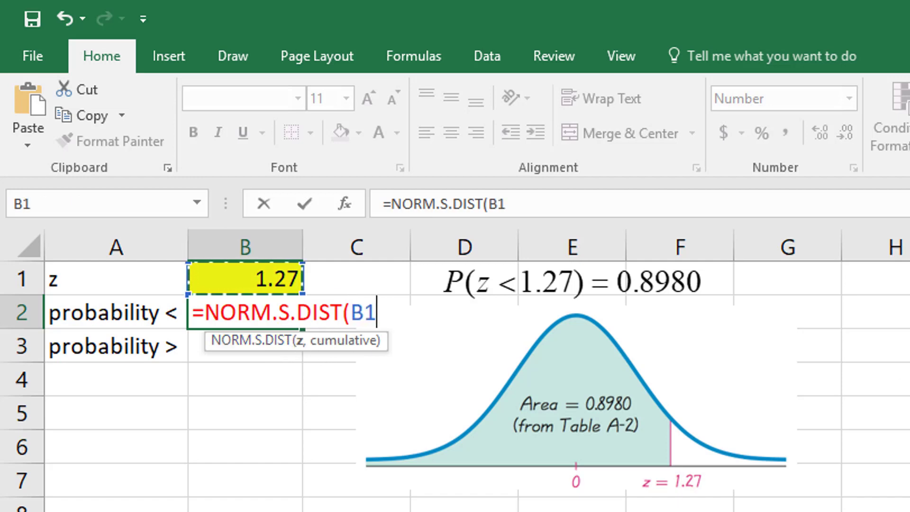
type(",")
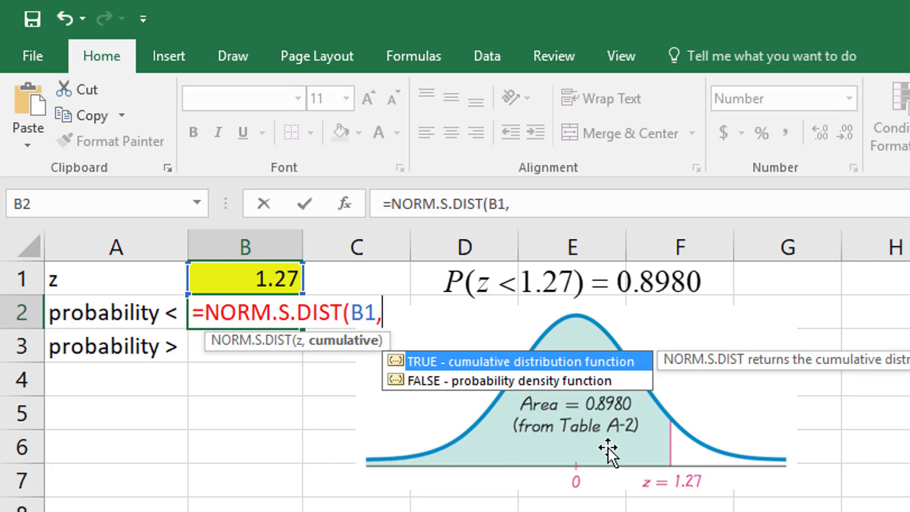
left_click(490, 351)
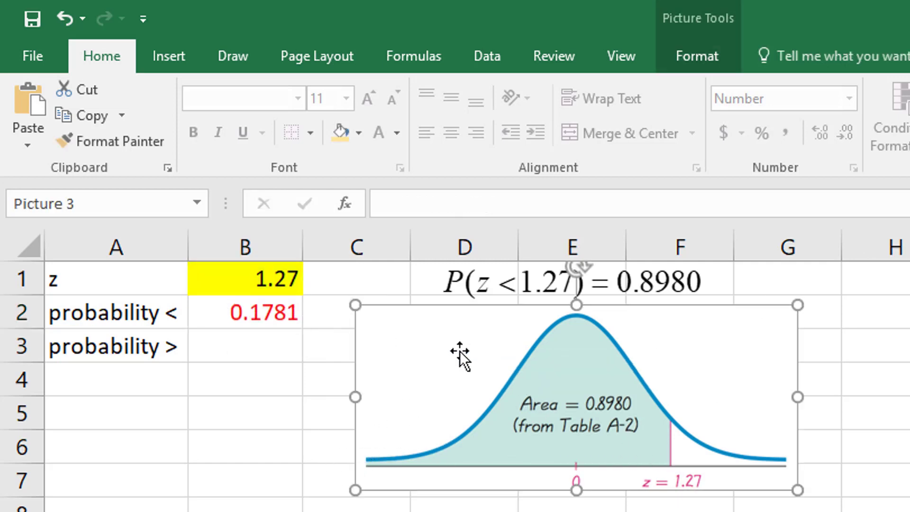
- Set the cumulative argument of the B2 formula to TRUE so it reads =NORM.S.DIST(B1,TRUE)
left_click(245, 311)
left_click(246, 312)
left_click(511, 204)
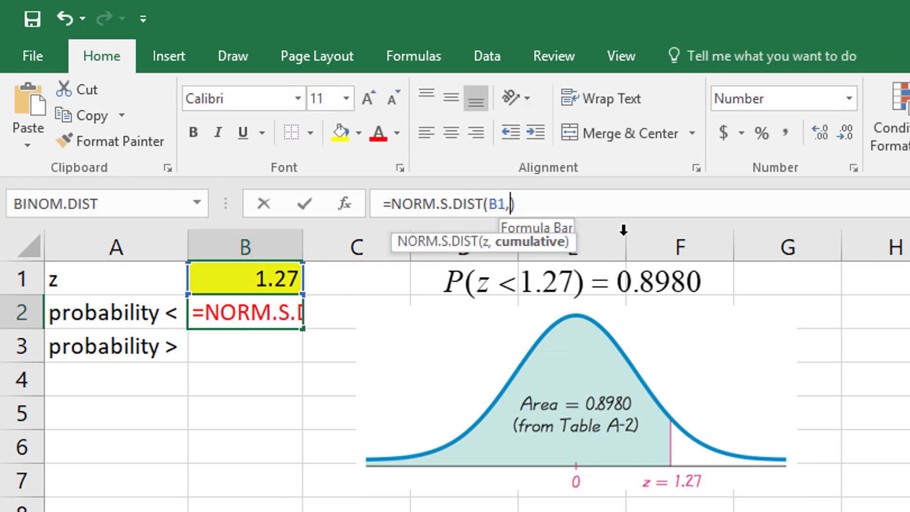
type("TRUE")
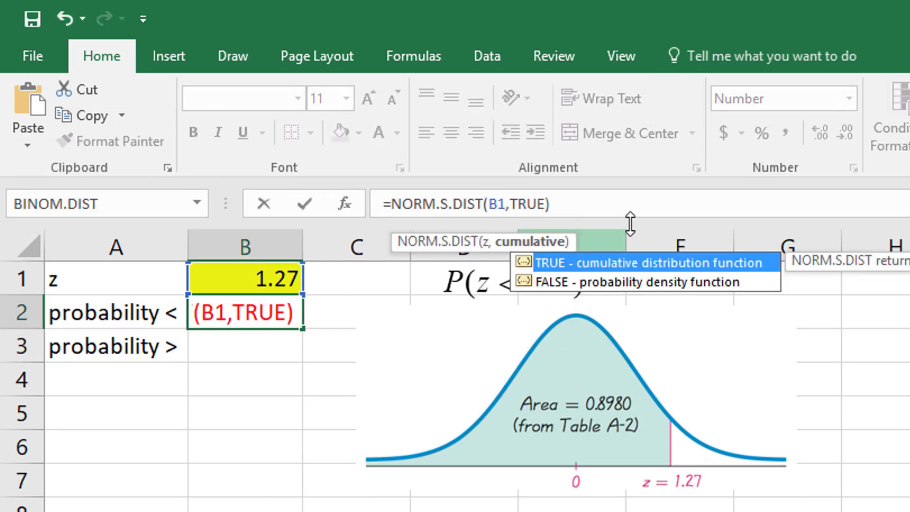
left_click(590, 203)
key("Return")
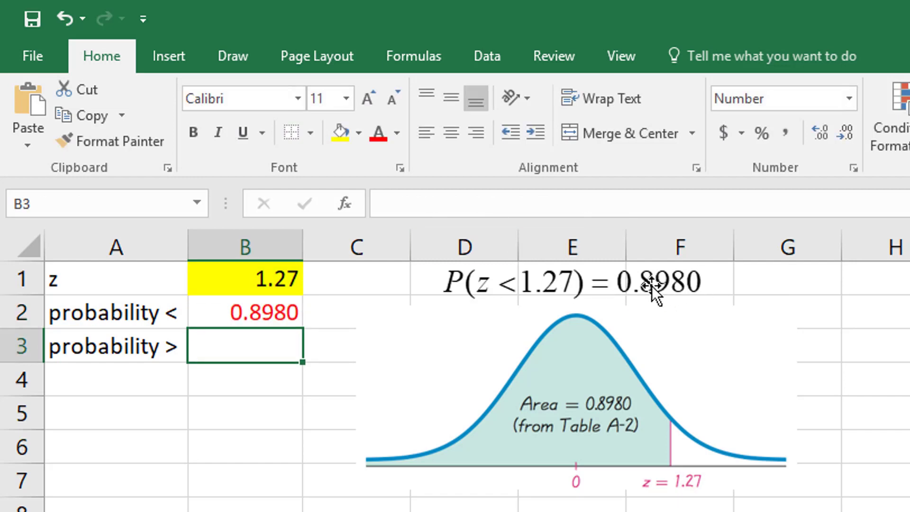
left_click(272, 309)
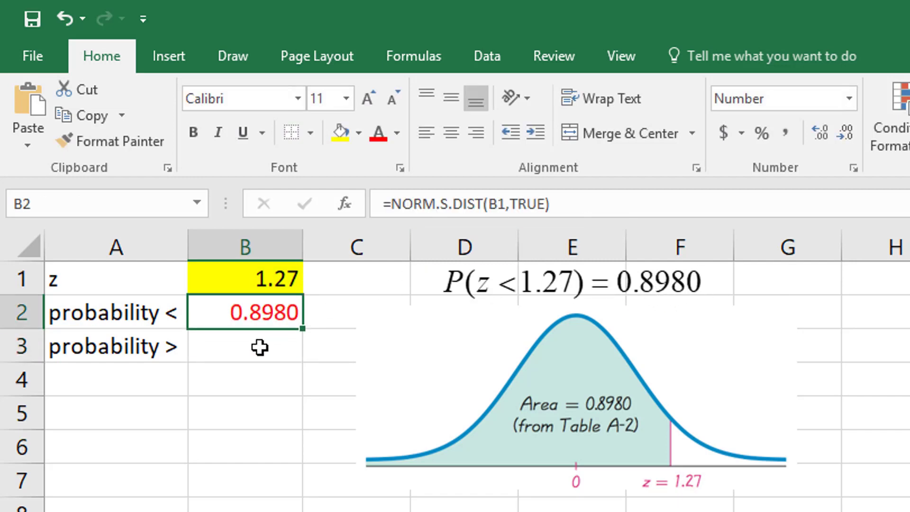
- Enter the formula =1-NORM.S.DIST(B1,TRUE) in B3 for the greater-than probability
left_click(260, 348)
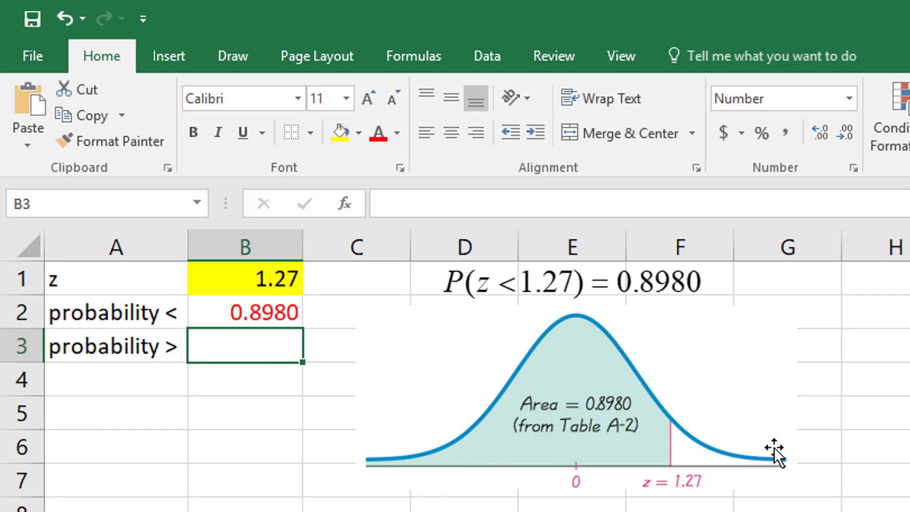
type("=")
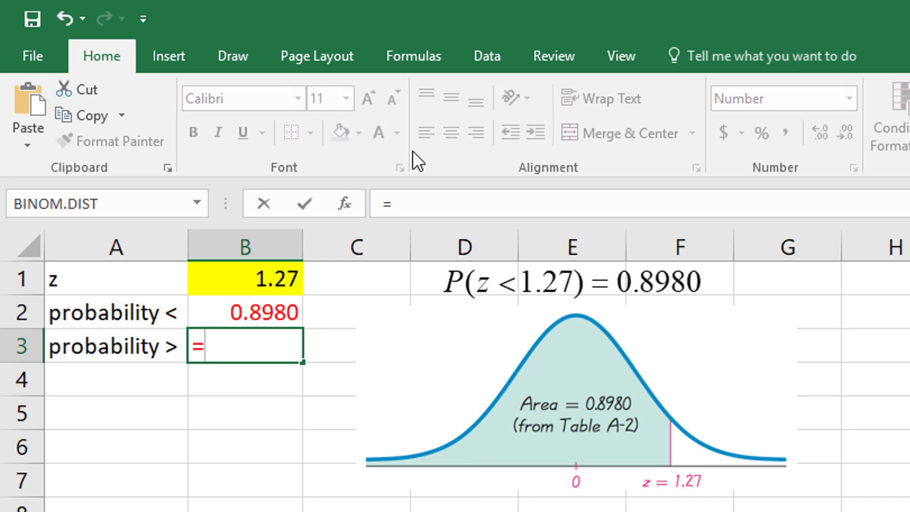
type("1-")
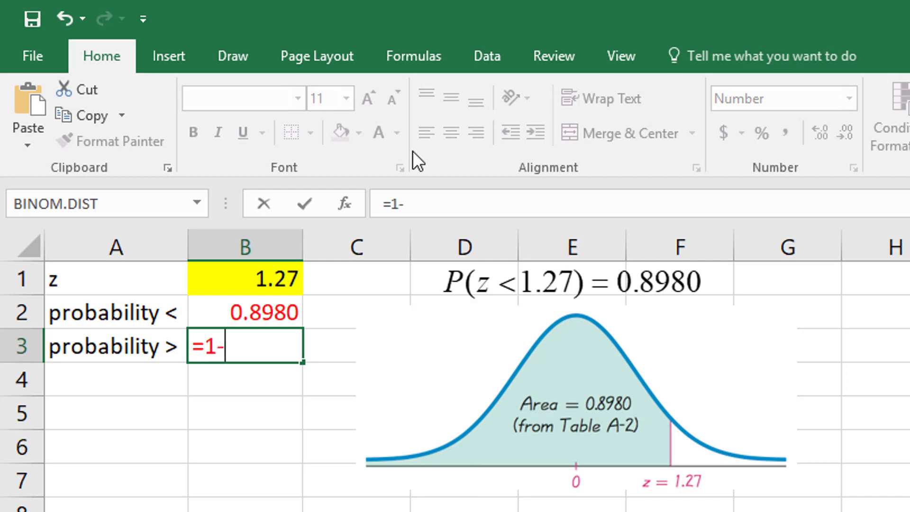
type("NOR")
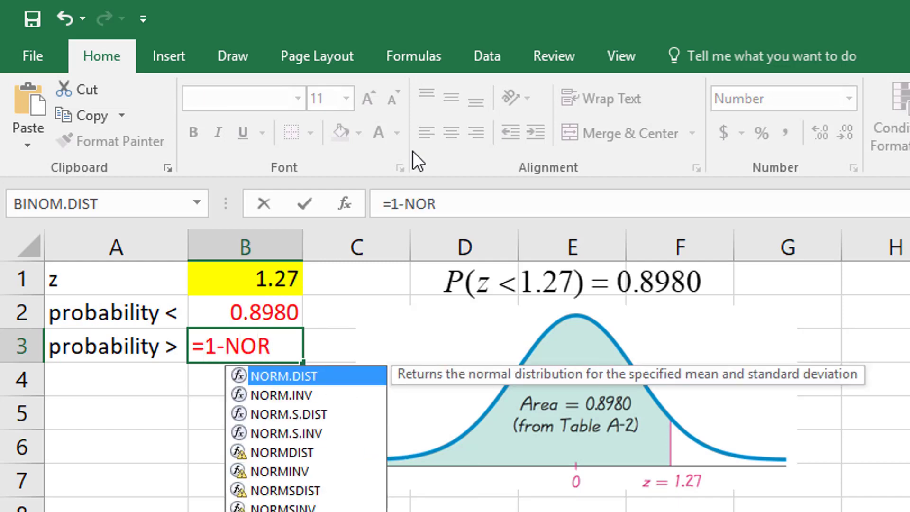
type("M.S.DIST")
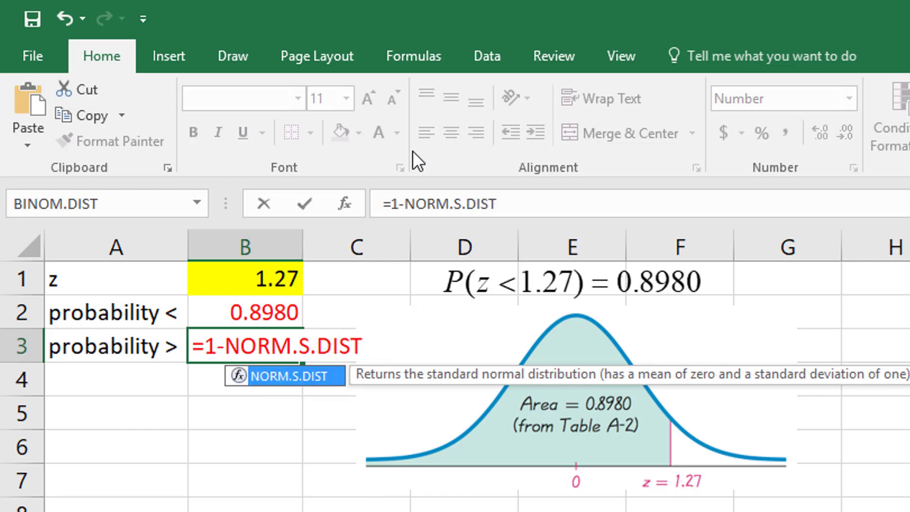
type("(")
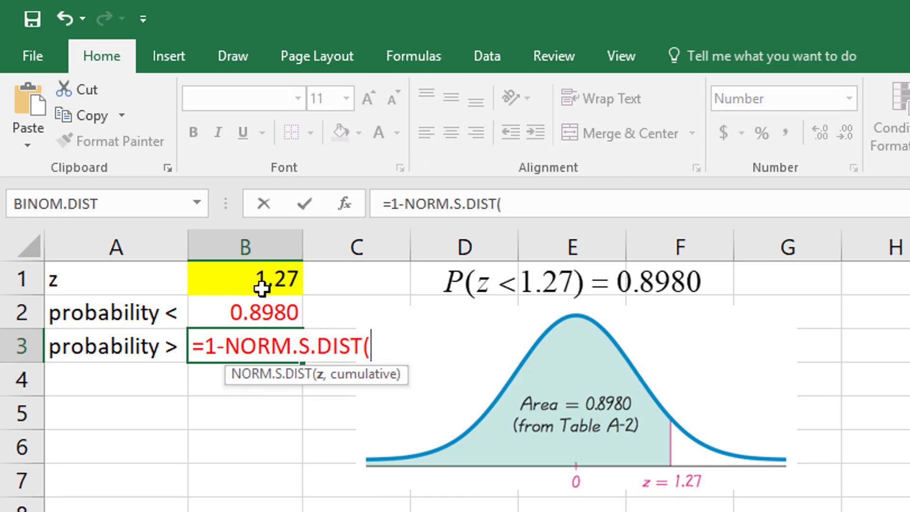
left_click(262, 288)
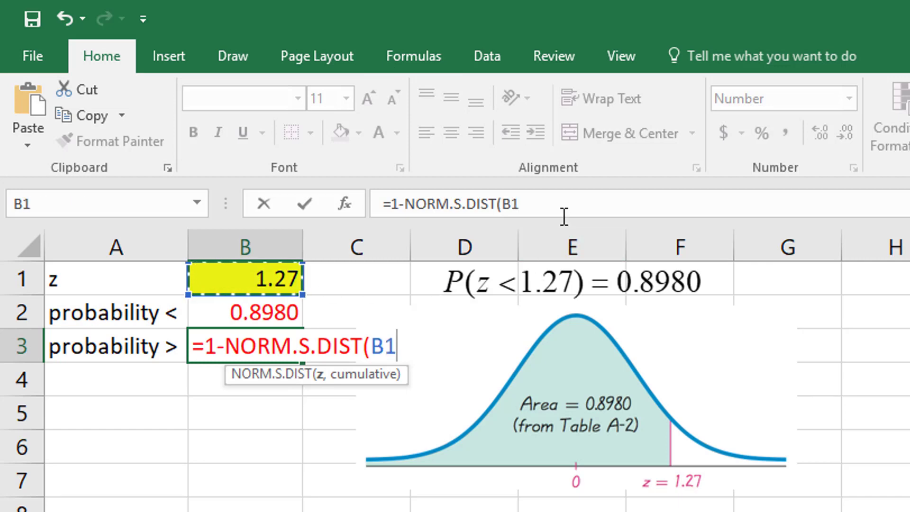
type(",TRUE)")
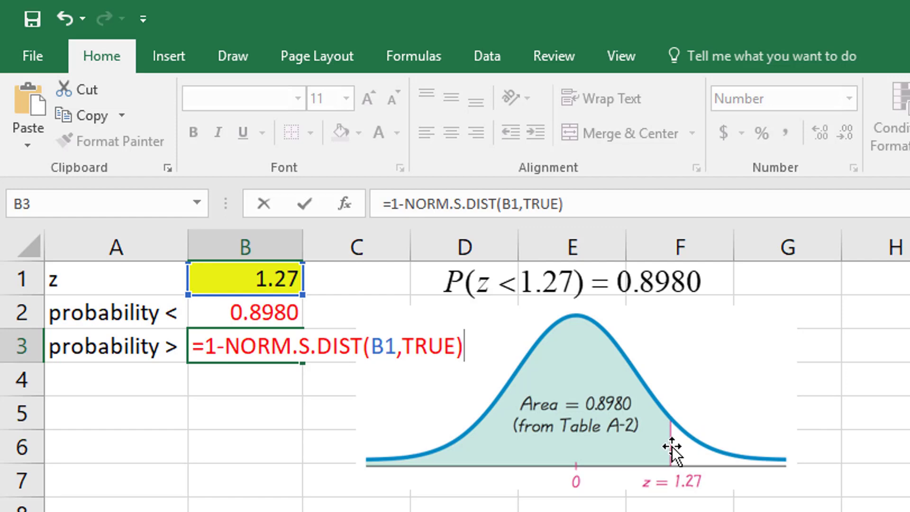
left_click(579, 208)
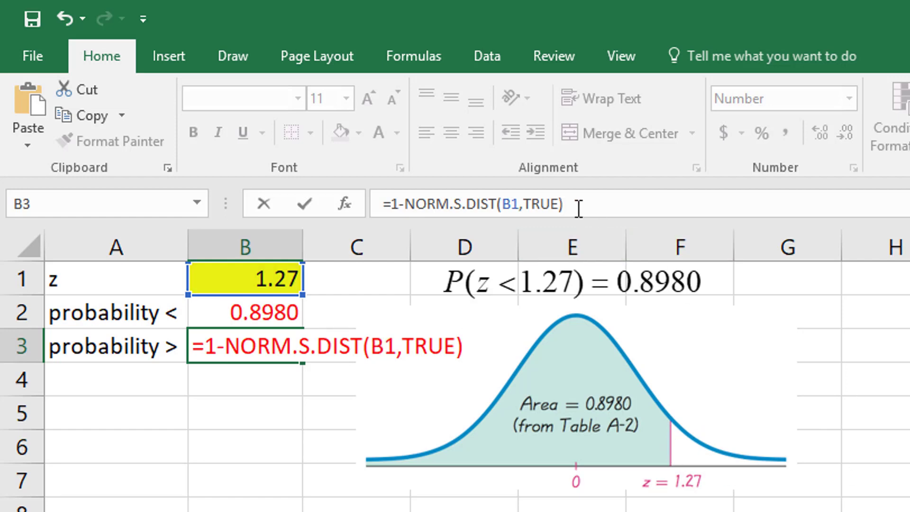
key("Return")
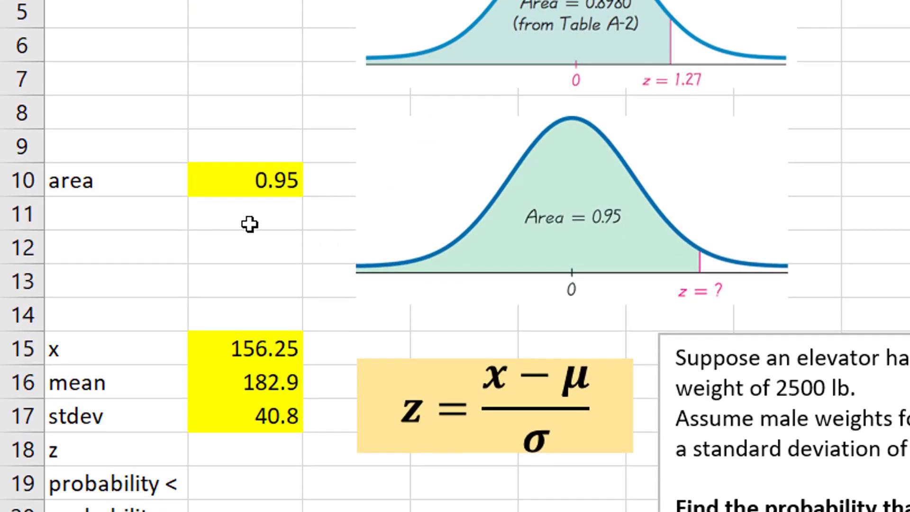
- Format the area value in B10 to show four decimal places
left_click(248, 222)
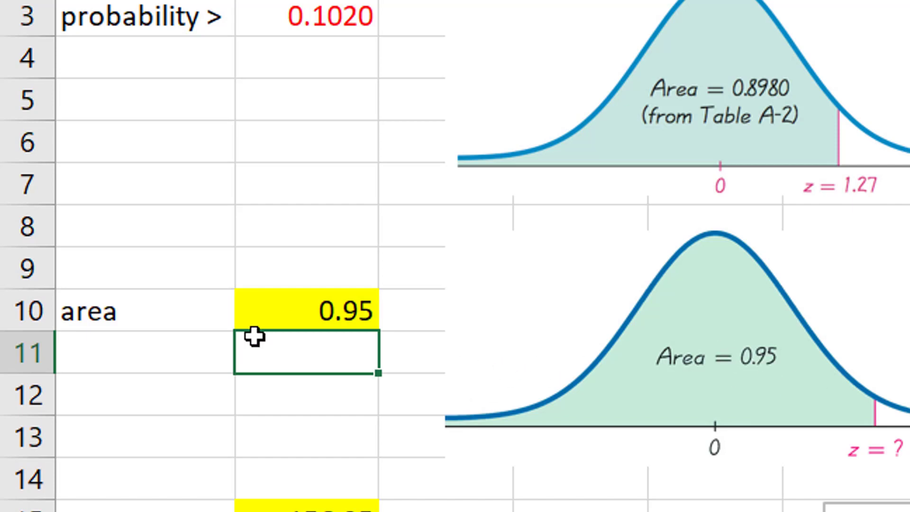
left_click(307, 315)
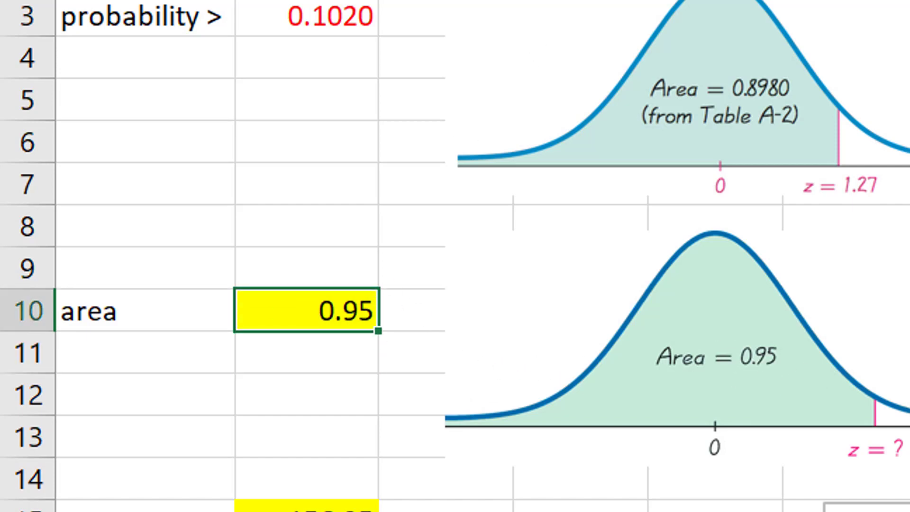
key("alt+h")
key("0")
key("alt+h")
key("0")
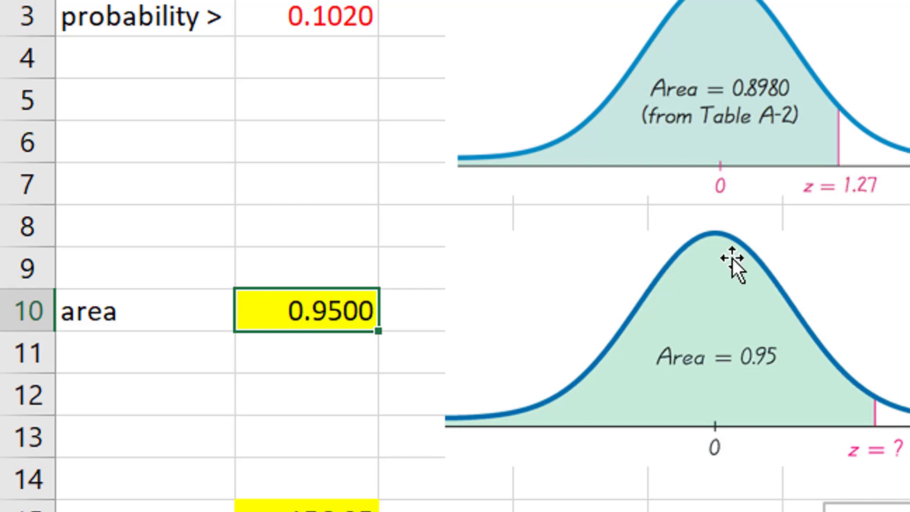
- Enter the formula =NORM.S.INV(B10) in B11 to get the z score for the area
left_click(342, 343)
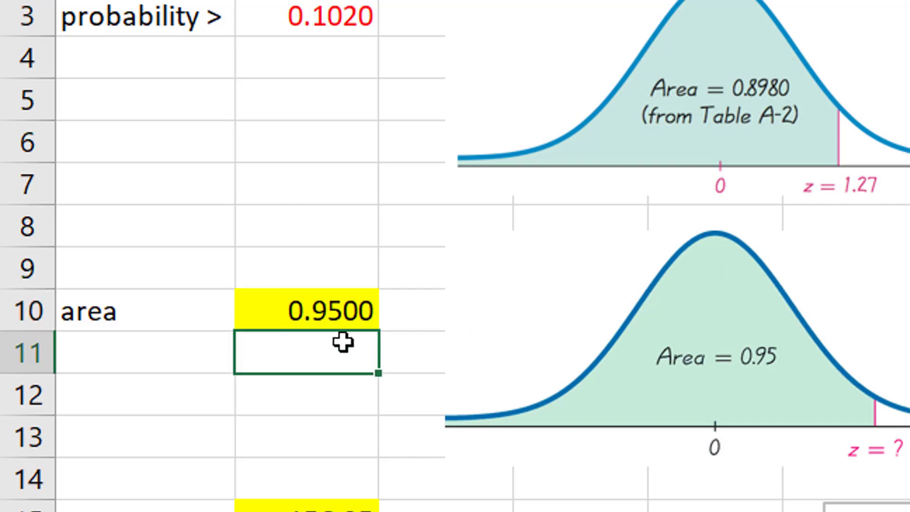
type("=N")
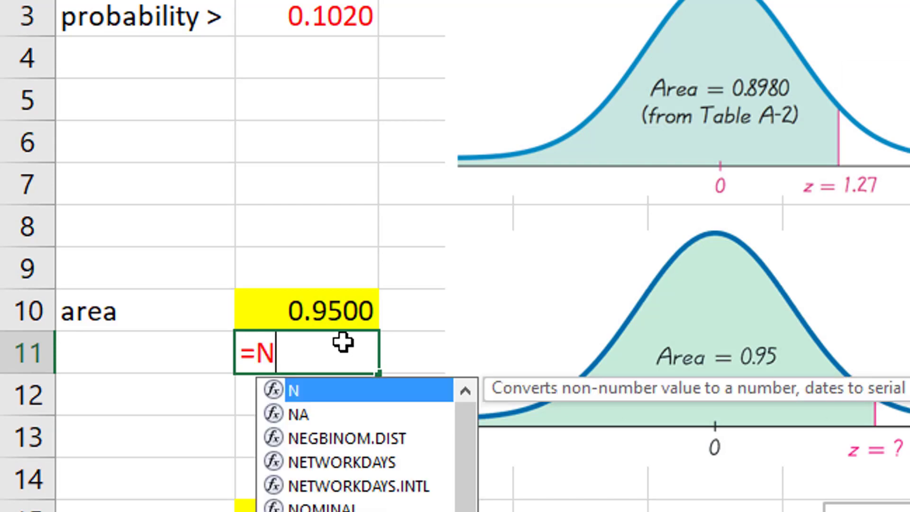
type("ORM.S")
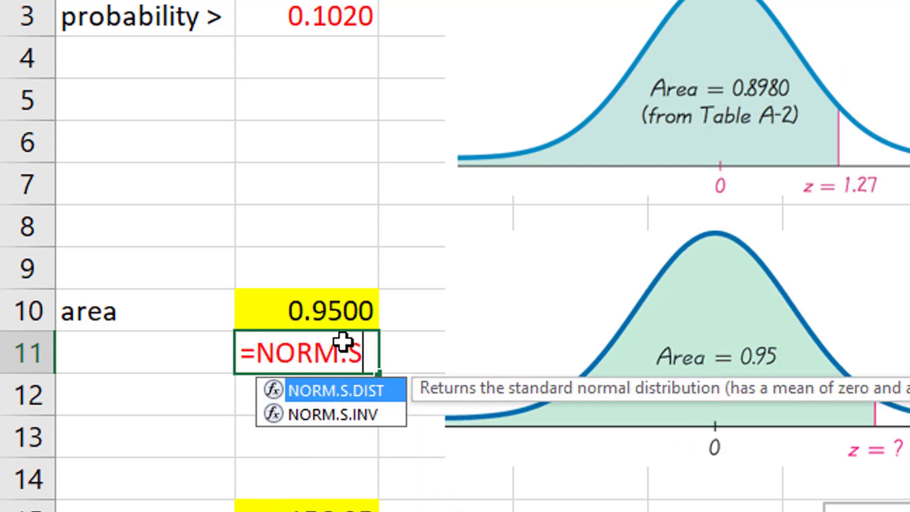
type(".INV")
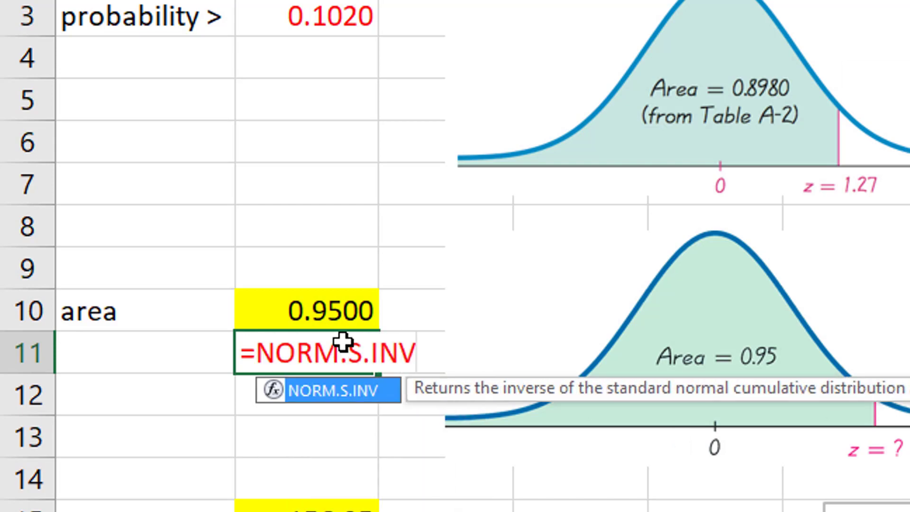
type("(")
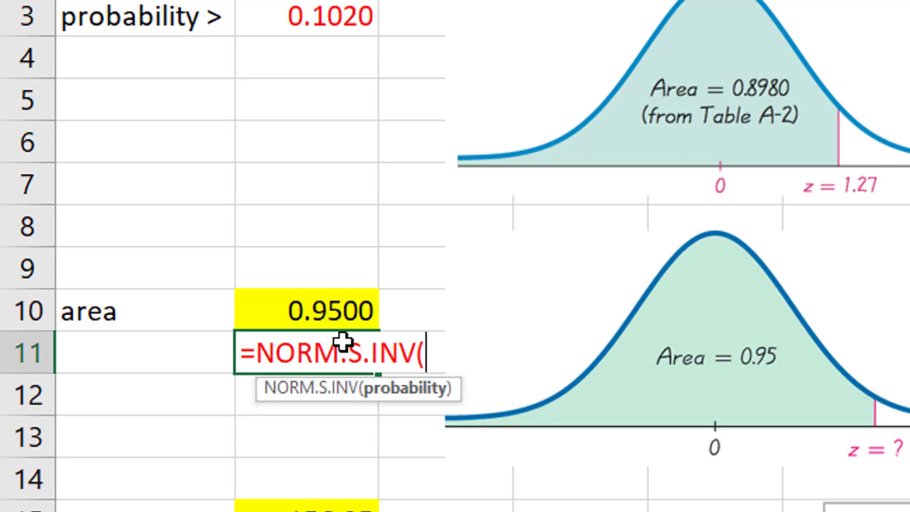
left_click(310, 306)
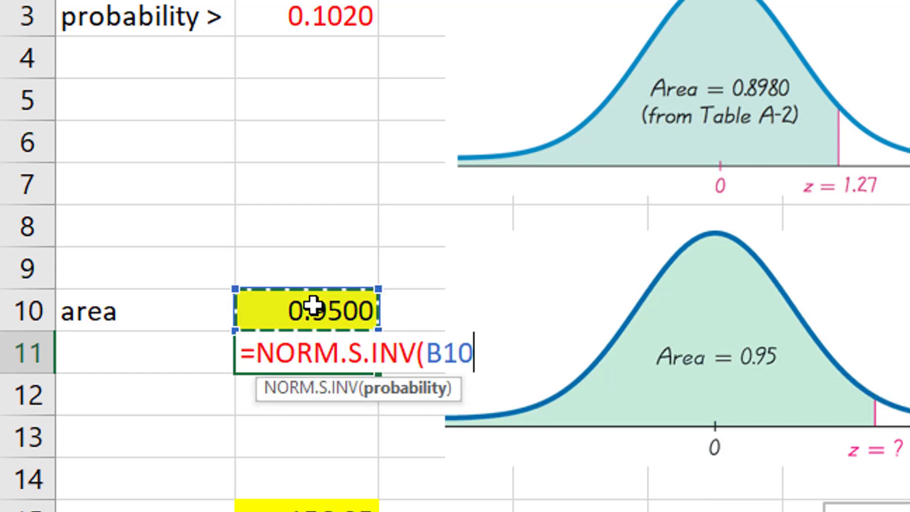
type(")")
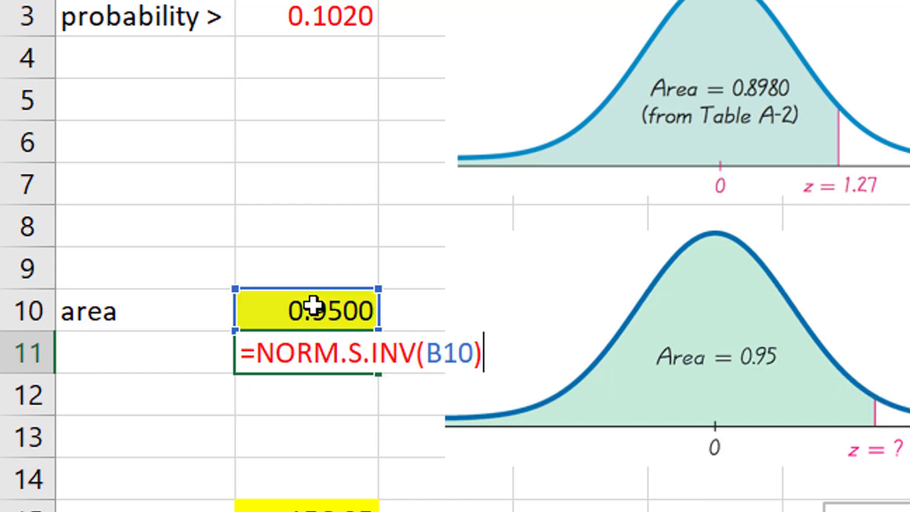
key("Return")
left_click(326, 344)
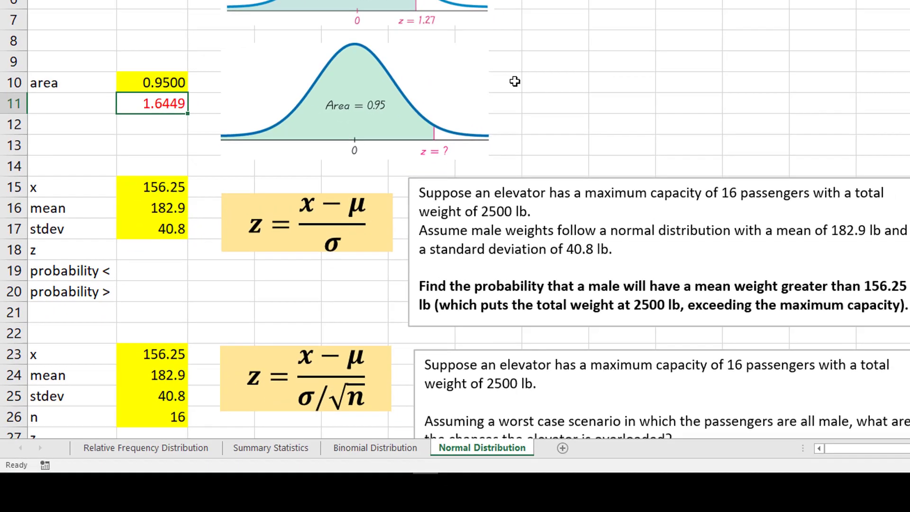
- Examine the two elevator problems, comparing their x, mean, stdev and n inputs, z formulas and the 16-passenger wording
scroll(515, 81, "down", 3)
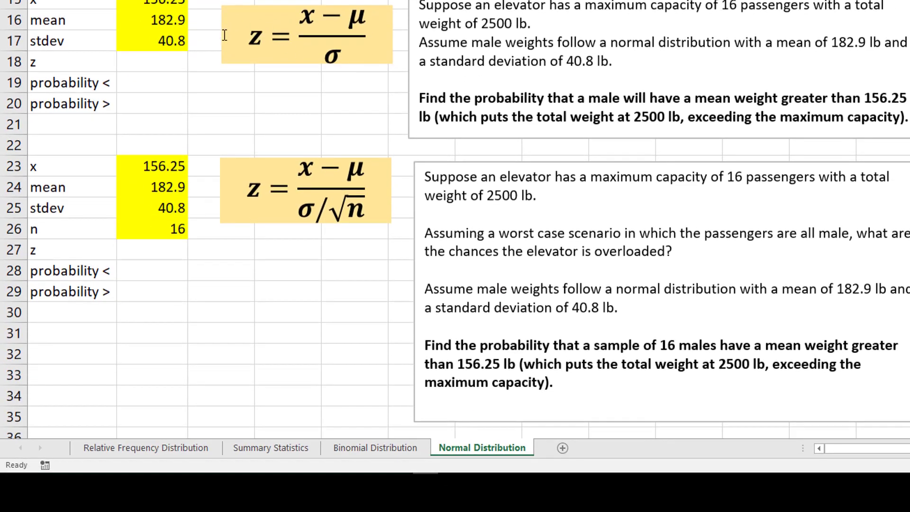
left_click(164, 78)
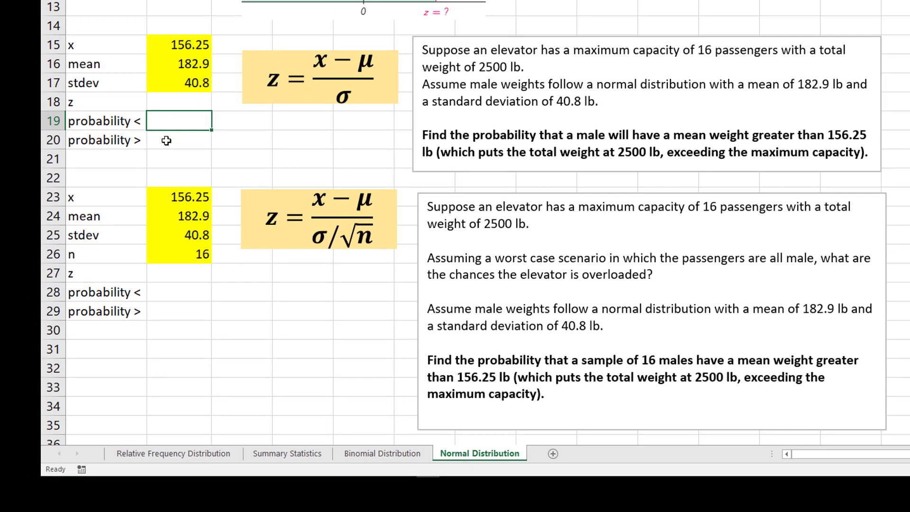
left_click(171, 44)
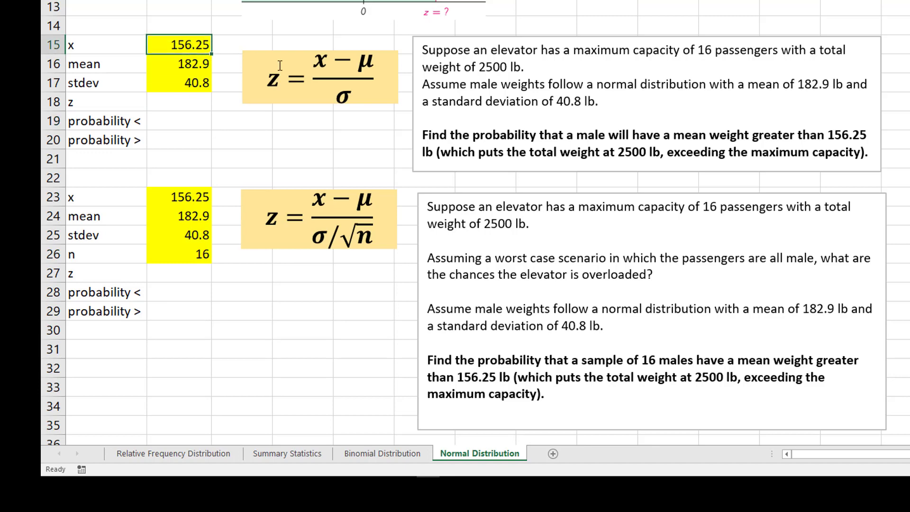
left_click(164, 120)
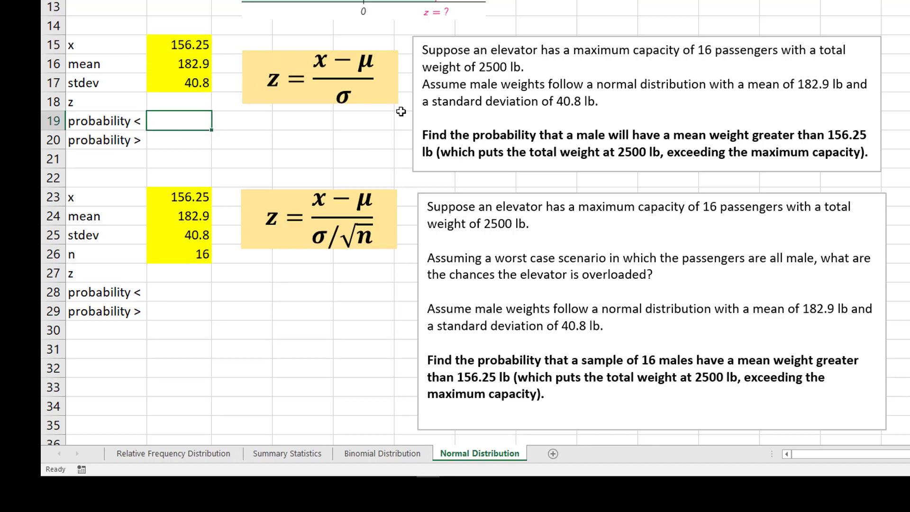
left_click(196, 70)
left_click(190, 82)
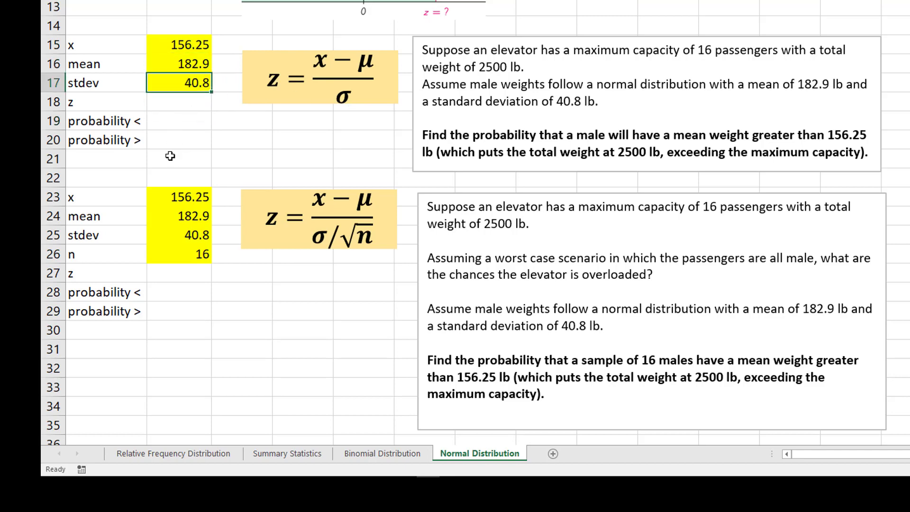
left_click(188, 141)
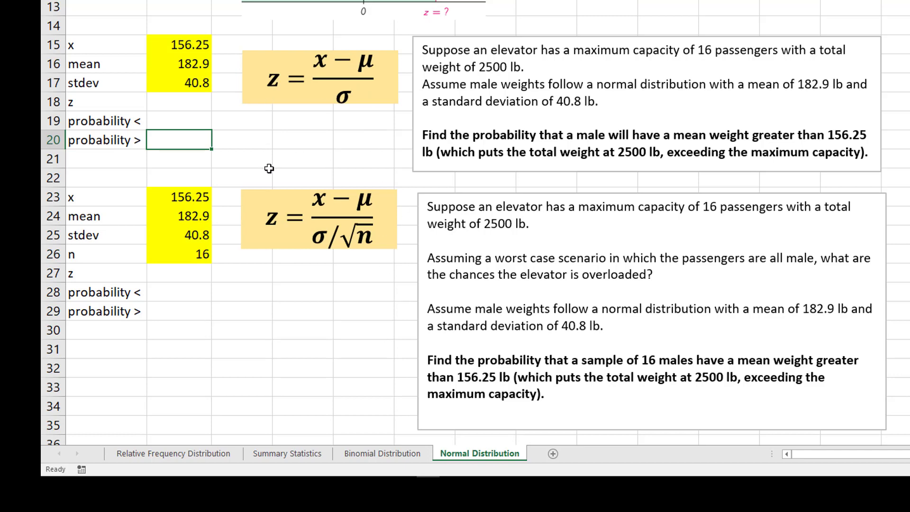
left_click(182, 106)
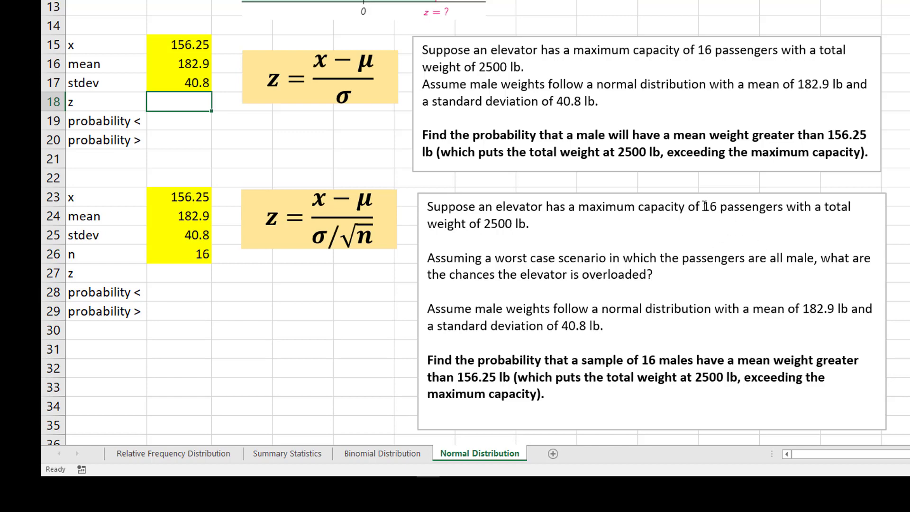
left_click_drag(703, 206, 785, 207)
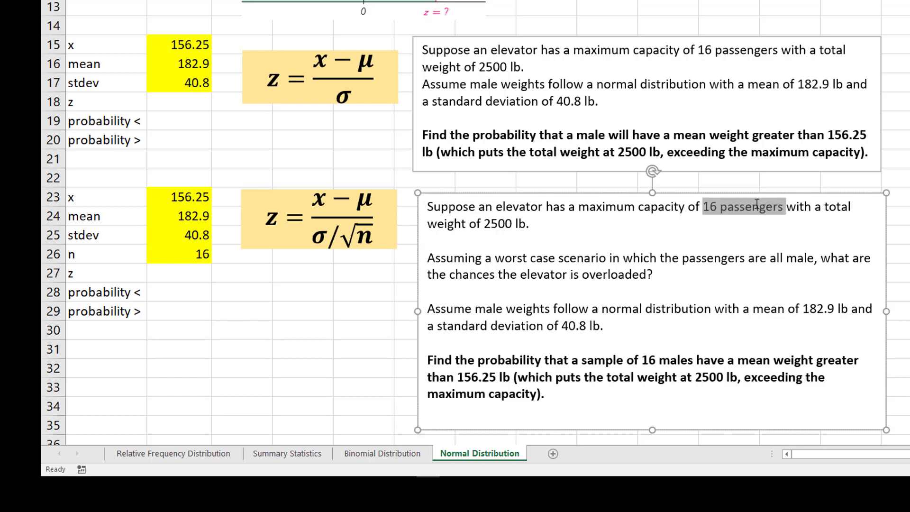
left_click(629, 59)
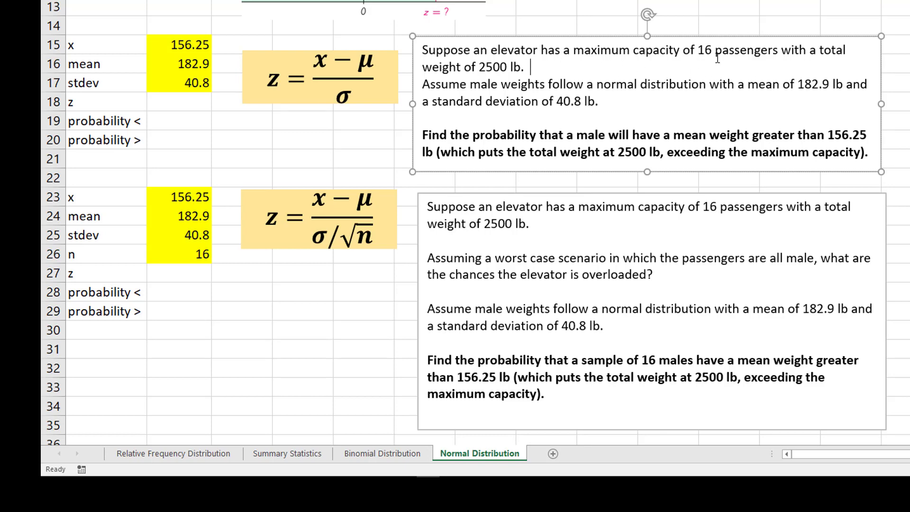
left_click(696, 208)
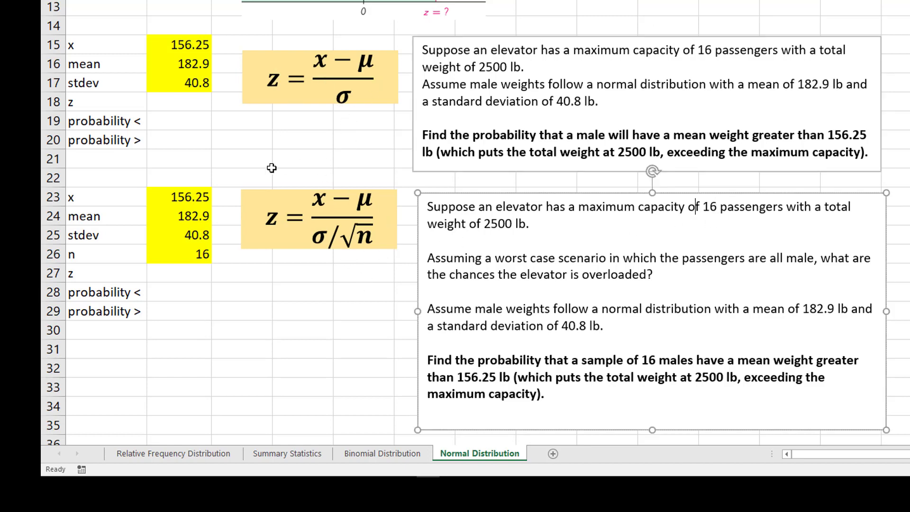
- Enter the formula =(B15-B16)/B17 in B18 to compute the z score for a single male's weight
left_click(174, 106)
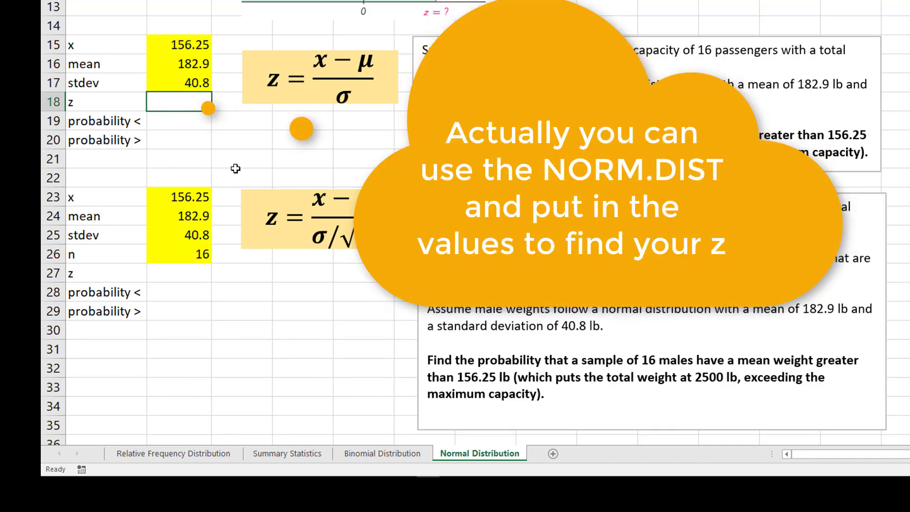
type("=")
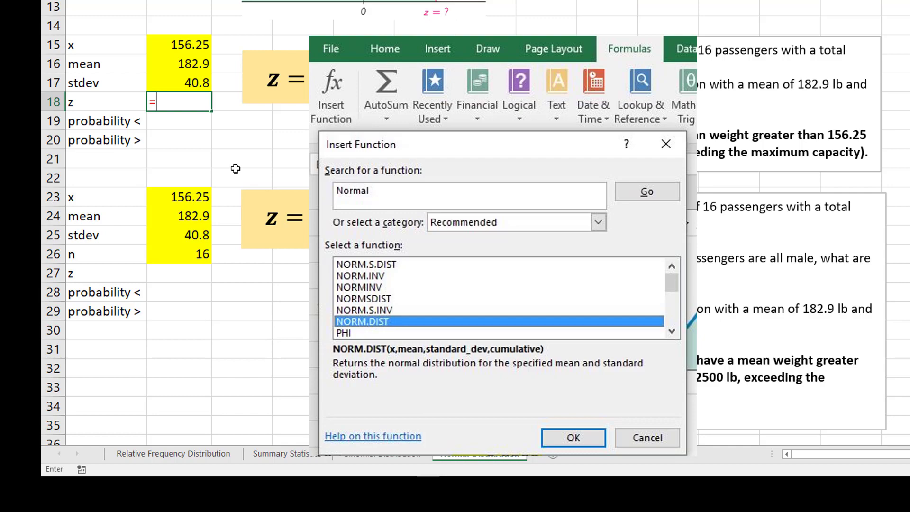
key("Return")
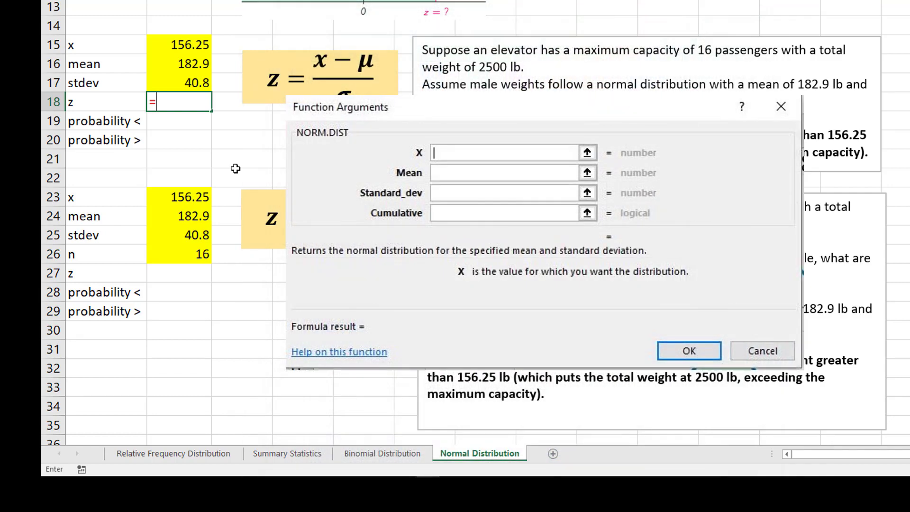
type("(")
left_click(194, 41)
type("-")
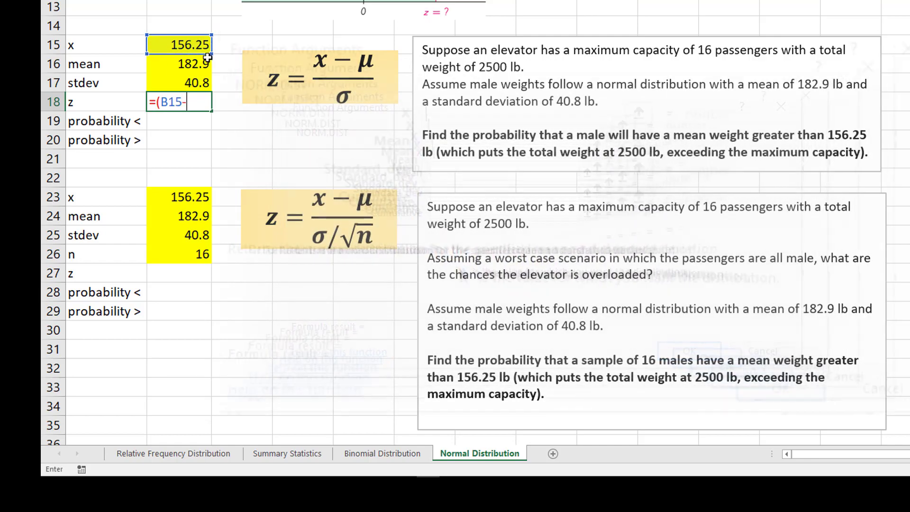
left_click(162, 67)
type(")/")
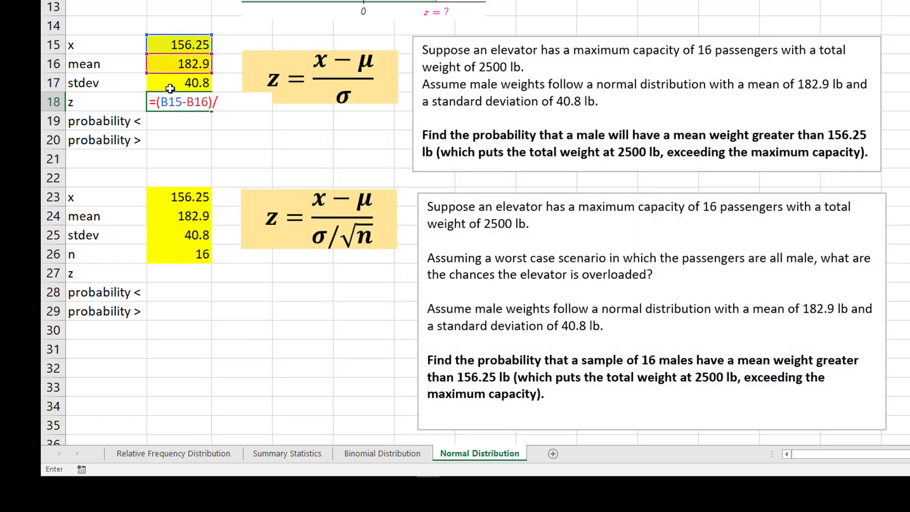
left_click(204, 82)
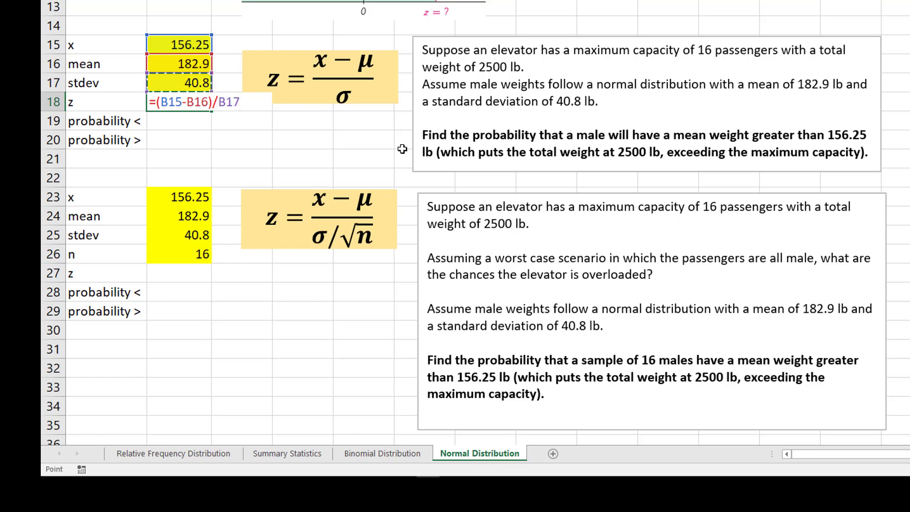
key("Return")
left_click(185, 104)
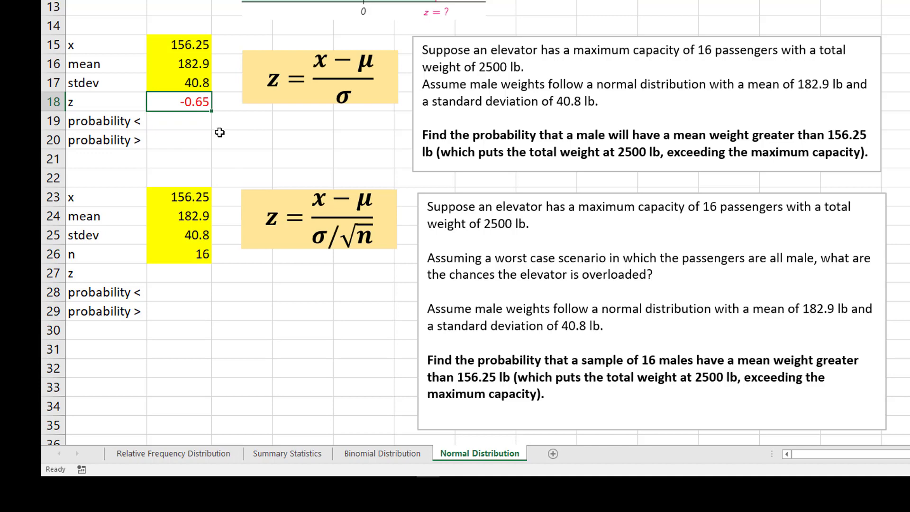
- Enter the formula =NORM.S.DIST(B18,TRUE) in B19 for the less-than probability of the single-male problem
left_click(190, 126)
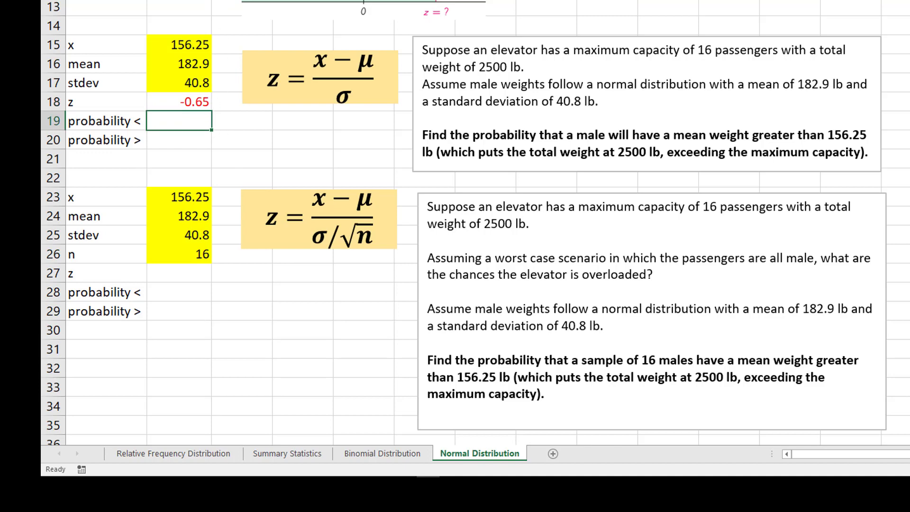
scroll(474, 223, "up", 3)
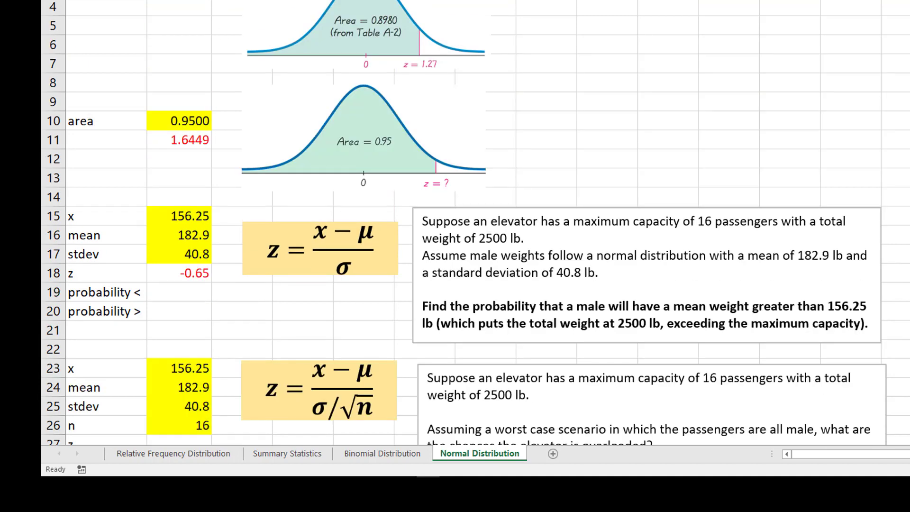
scroll(218, 34, "down", 3)
left_click(168, 124)
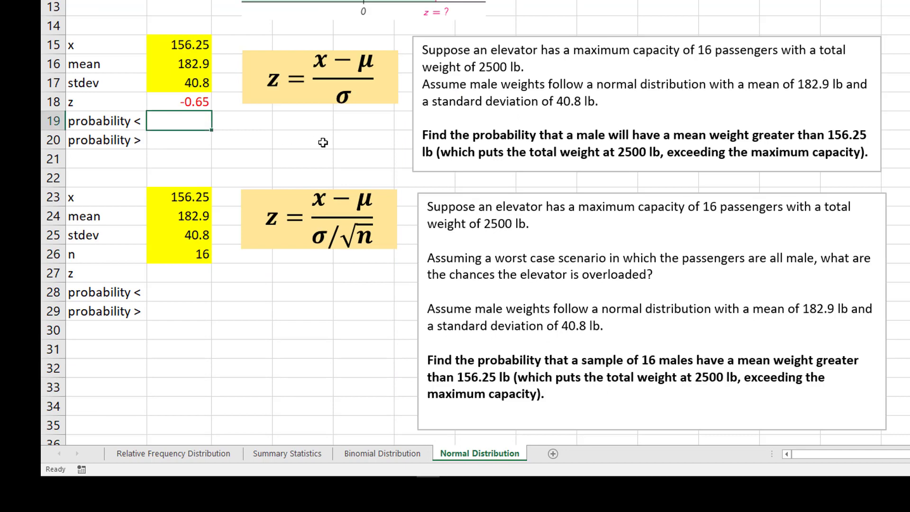
type("=NOR")
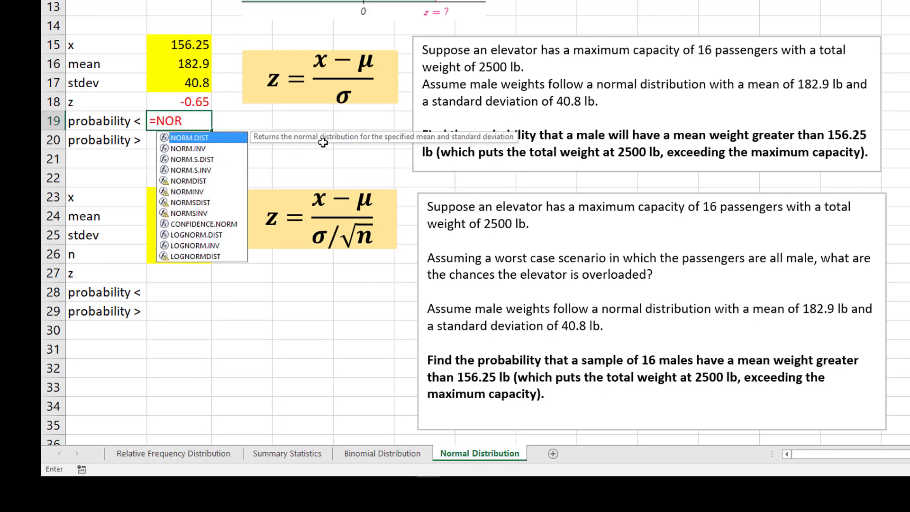
type("M.S.DIST(")
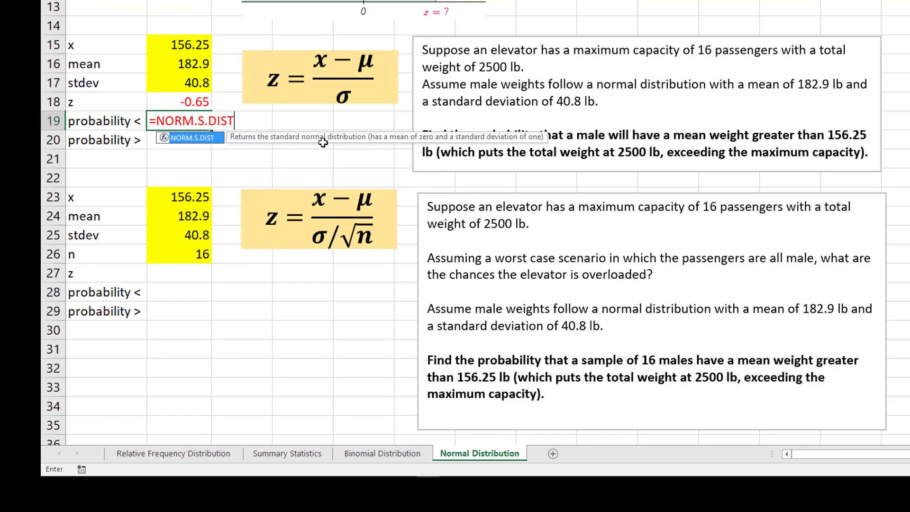
left_click(189, 102)
type(",TRUE)")
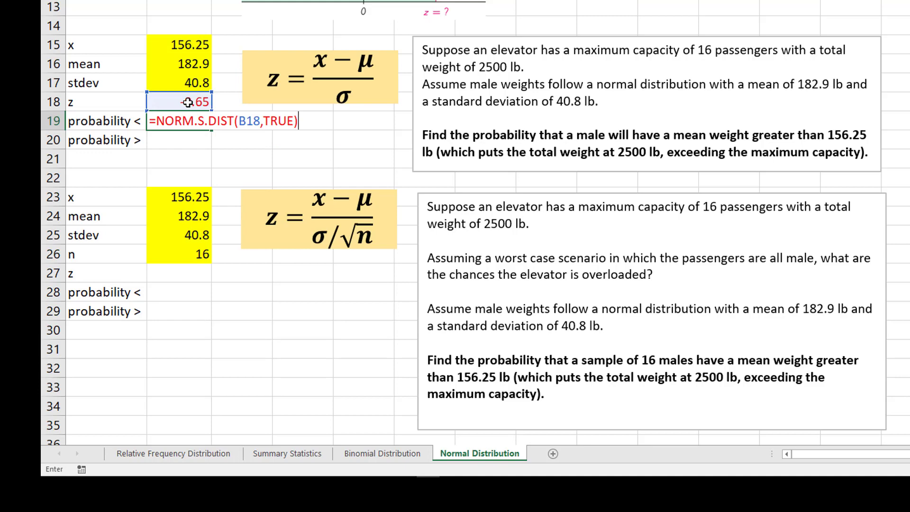
key("Return")
- Enter the formula =1-B19 in B20 for the greater-than probability of the single-male problem
type("=1-")
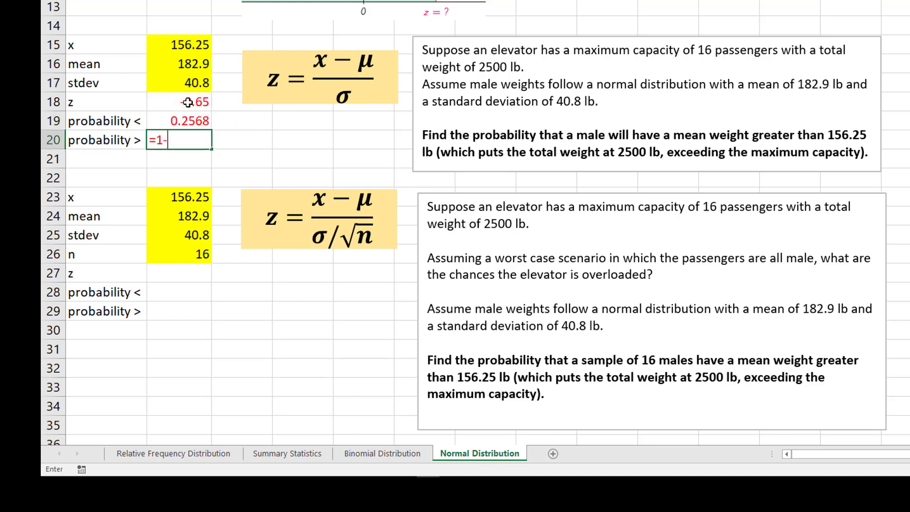
left_click(186, 120)
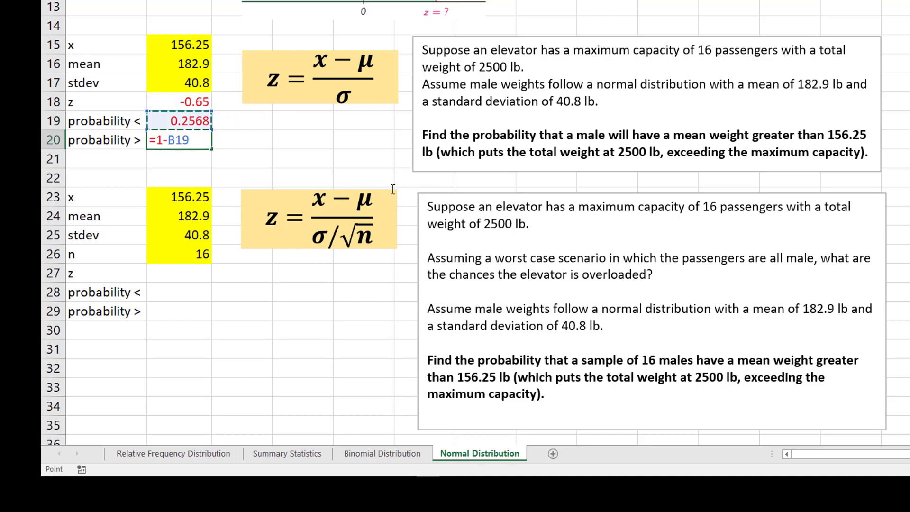
key("Return")
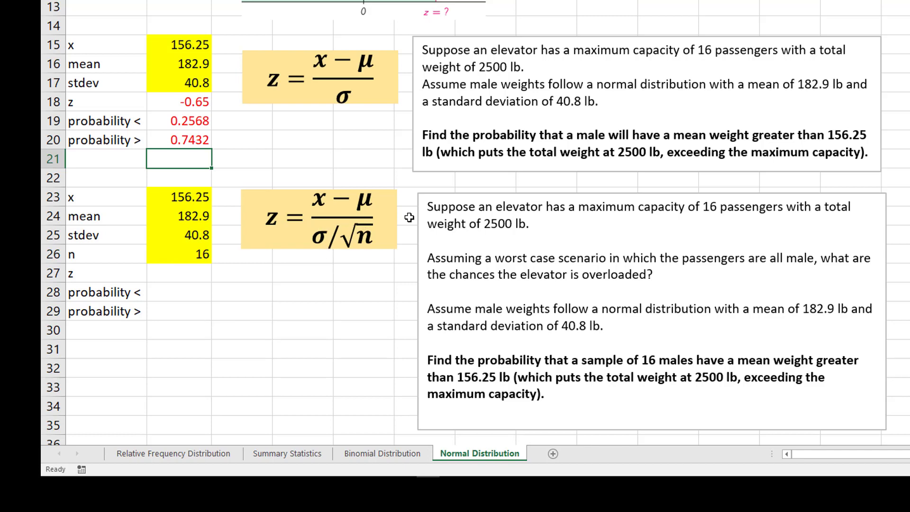
- Enter the formula =(B23-B24)/(B25/SQRT(B26)) in B27 to compute the z score for the sample of 16 males
left_click(194, 278)
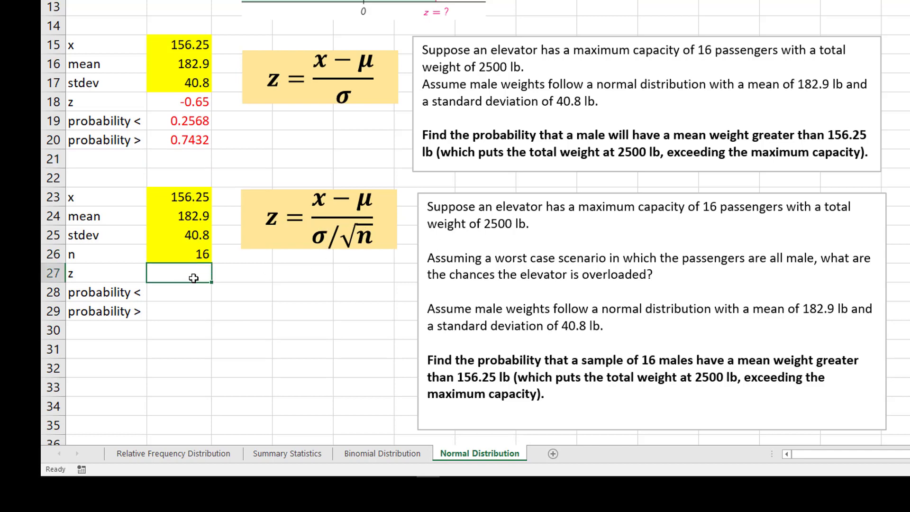
type("=(")
left_click(181, 198)
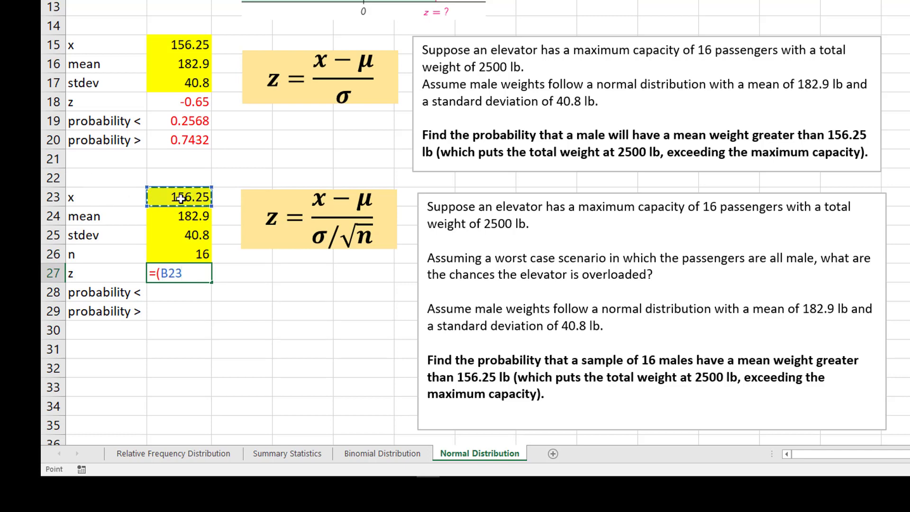
type("-")
left_click(197, 219)
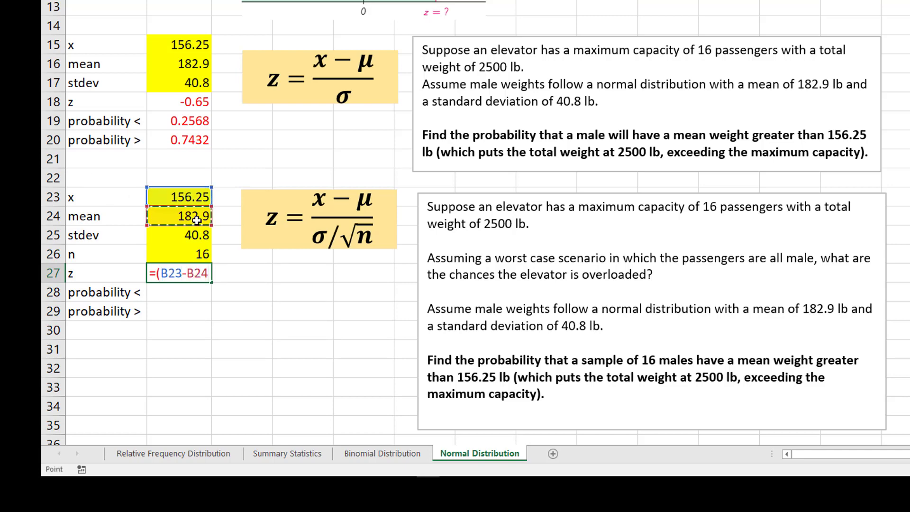
type(")/(")
left_click(185, 235)
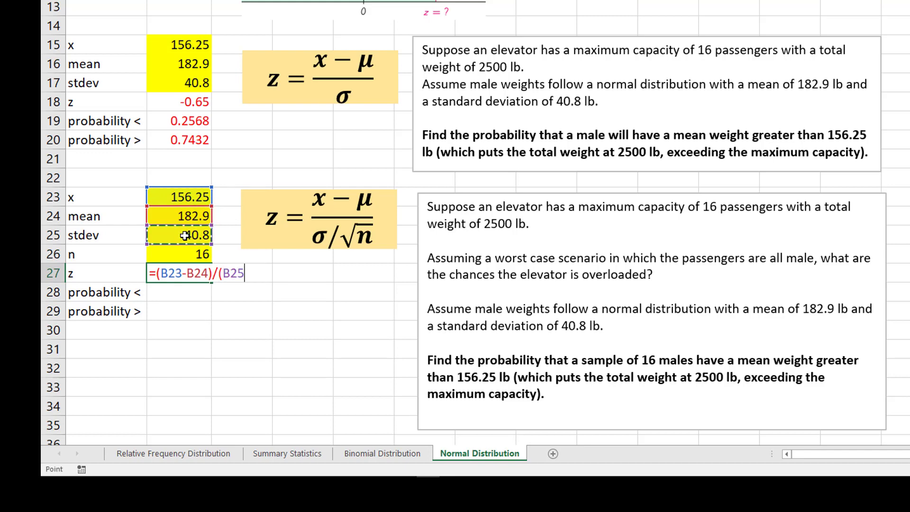
type("/sqrt(")
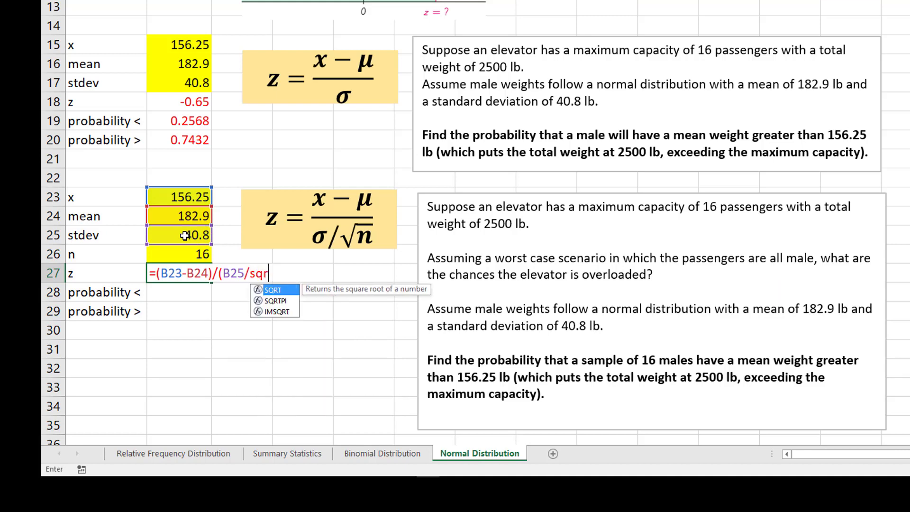
left_click(185, 255)
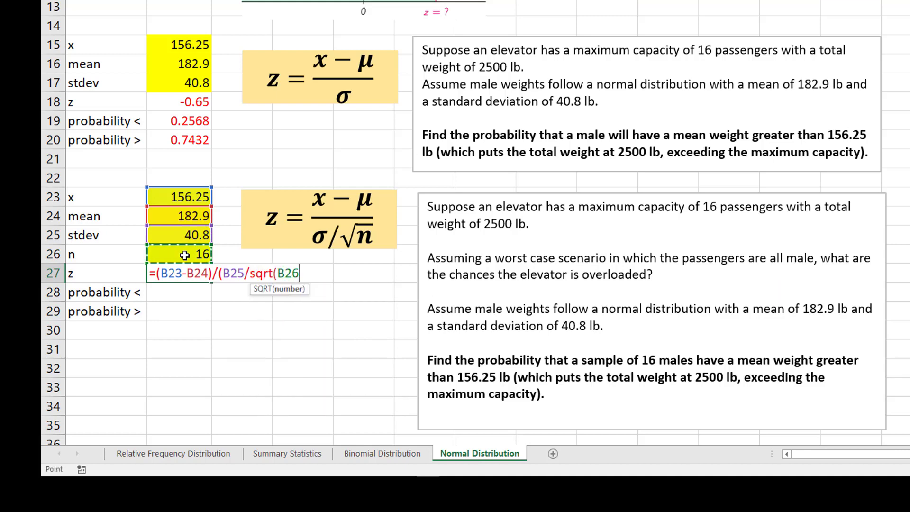
type("))")
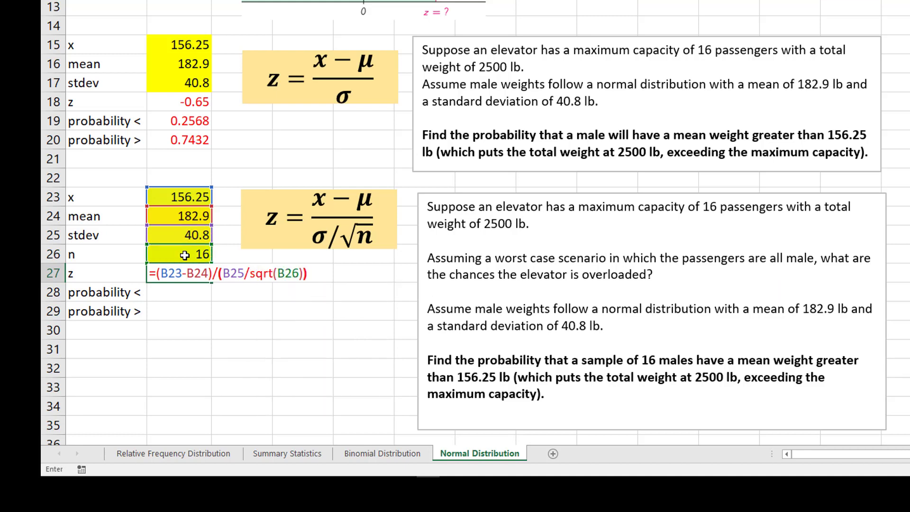
key("Return")
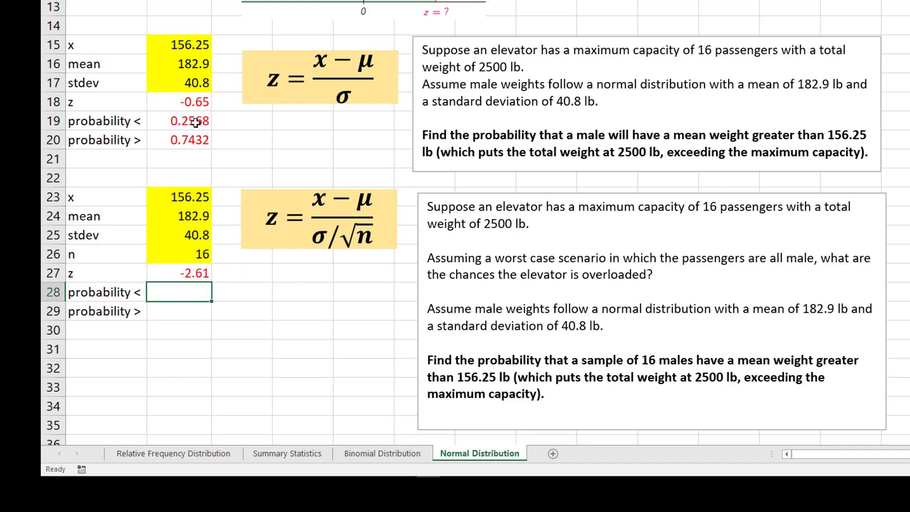
- Enter the formula =NORM.S.DIST(B27,TRUE) in B28 for the less-than probability of the 16-male sample
left_click(187, 271)
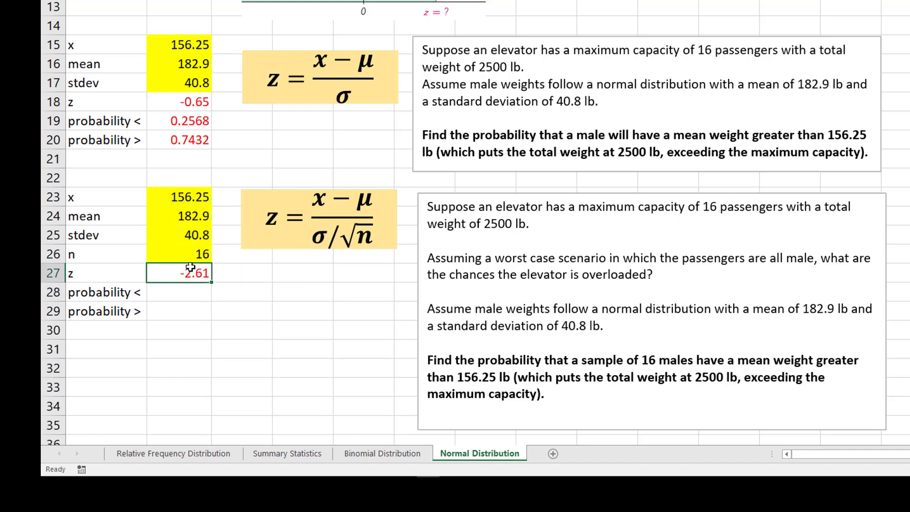
left_click(169, 298)
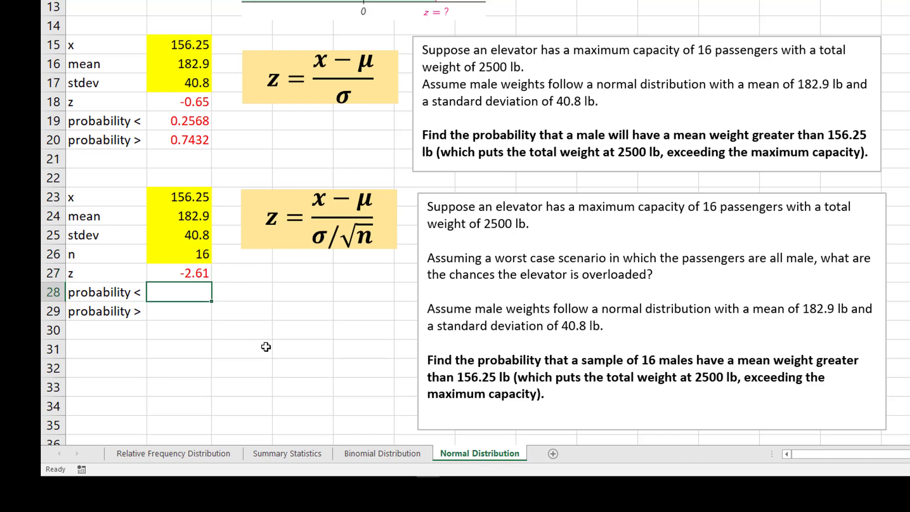
type("=NORM.S.")
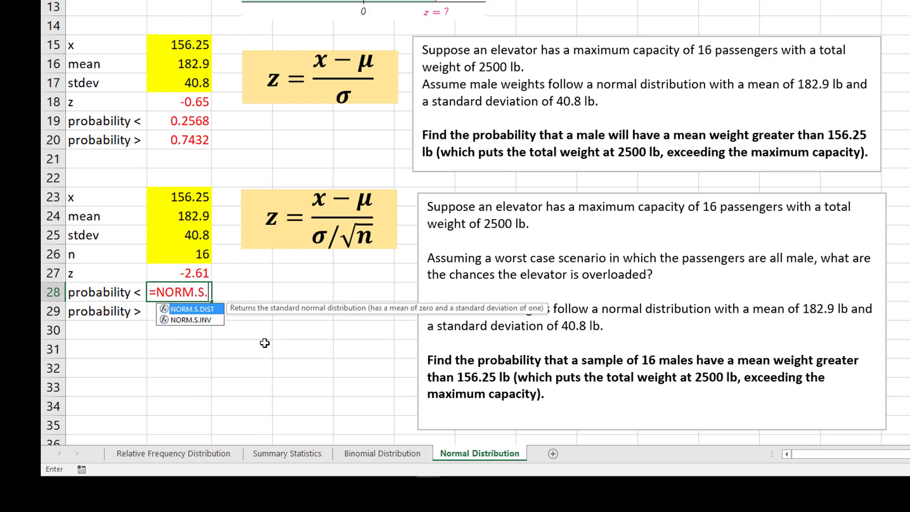
type("DIST(")
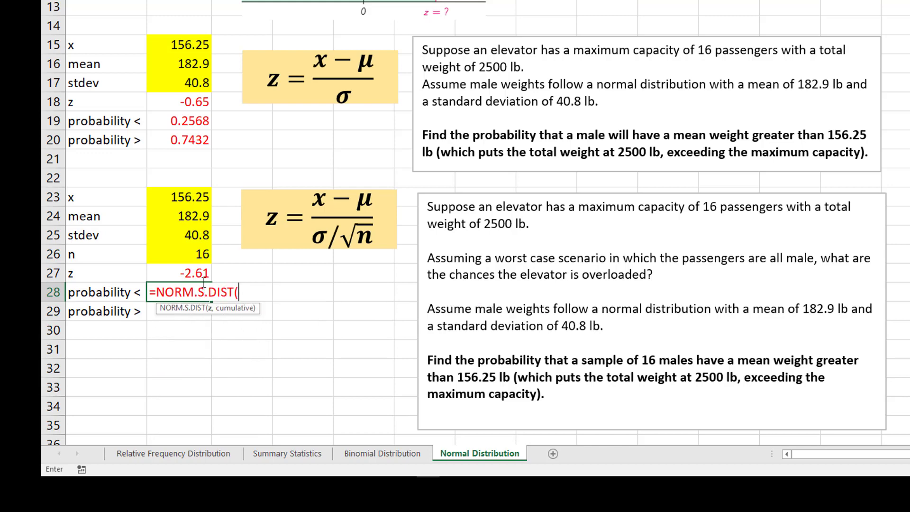
left_click(195, 273)
type(",TR")
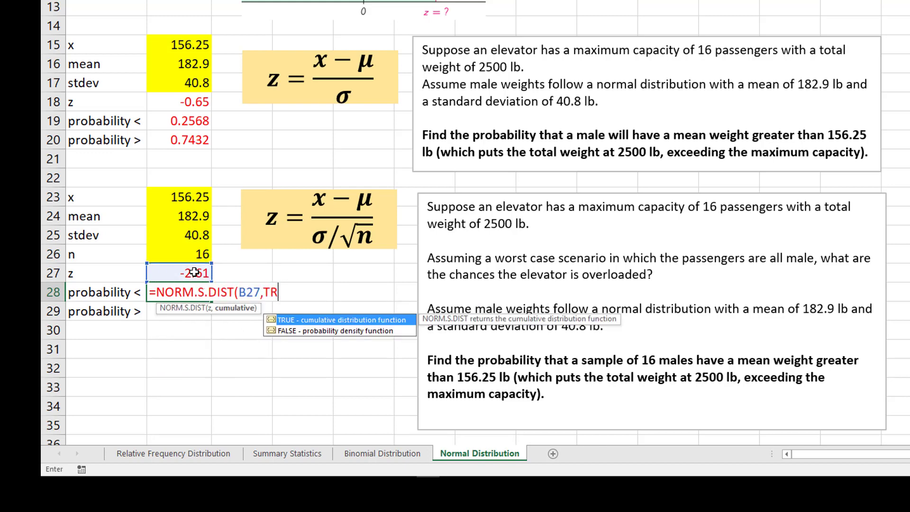
type("UE)")
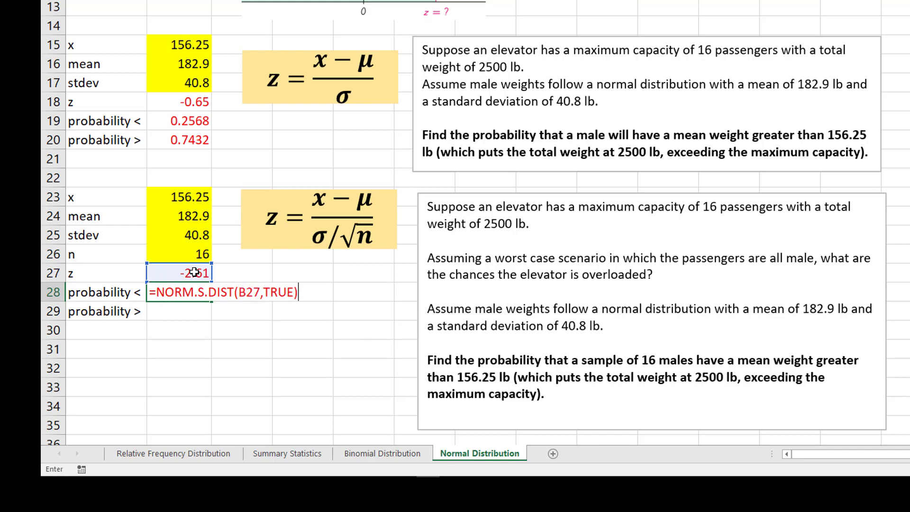
key("Return")
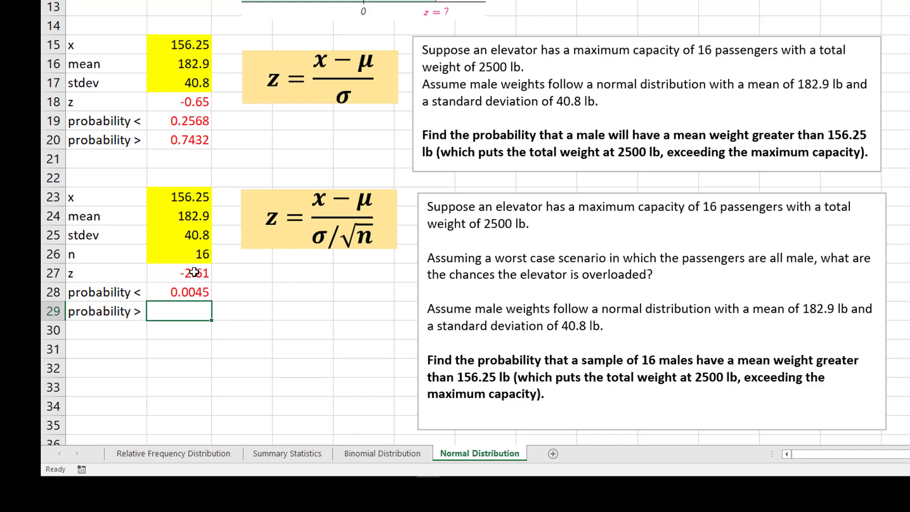
- Enter the formula =1-B28 in B29 for the greater-than probability of the 16-male sample
type("=1-")
left_click(186, 291)
key("Return")
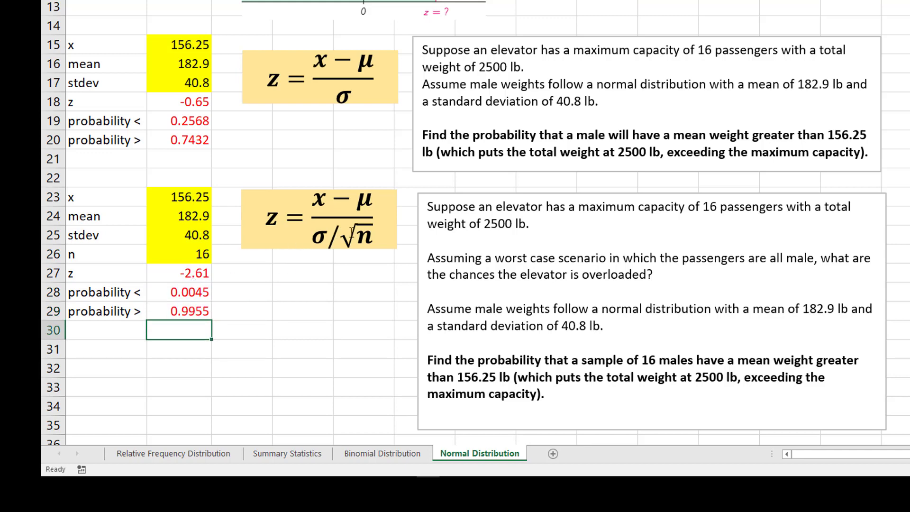
- Compare the z scores and less-than and greater-than probabilities of the single-male problem with those of the 16-male sample problem
left_click(178, 295)
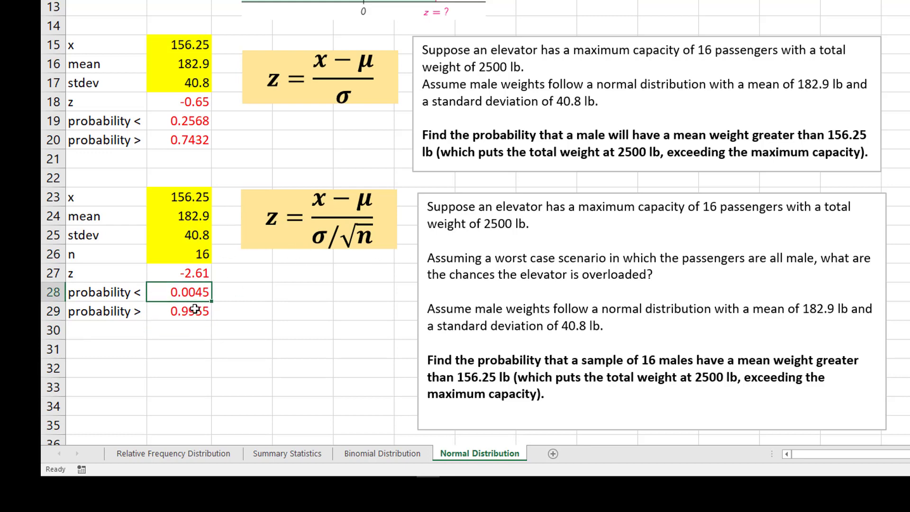
left_click(195, 309)
left_click(206, 142)
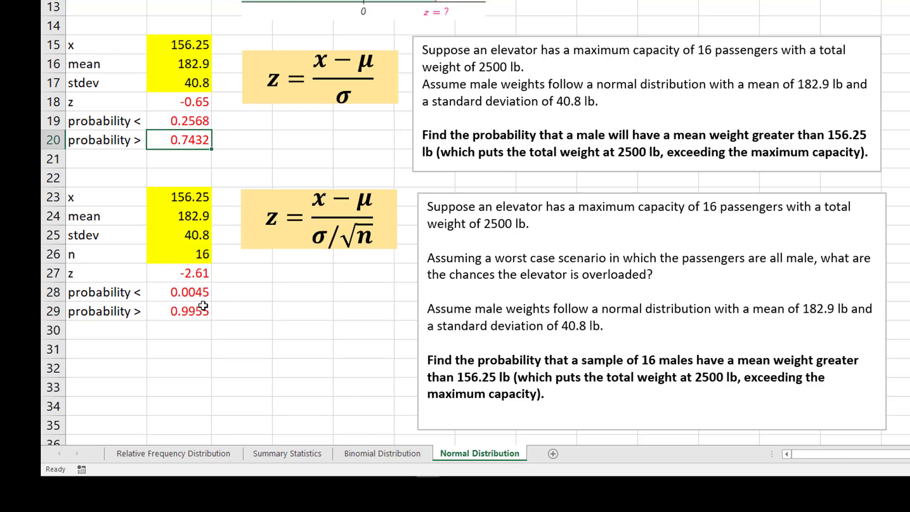
left_click(203, 306)
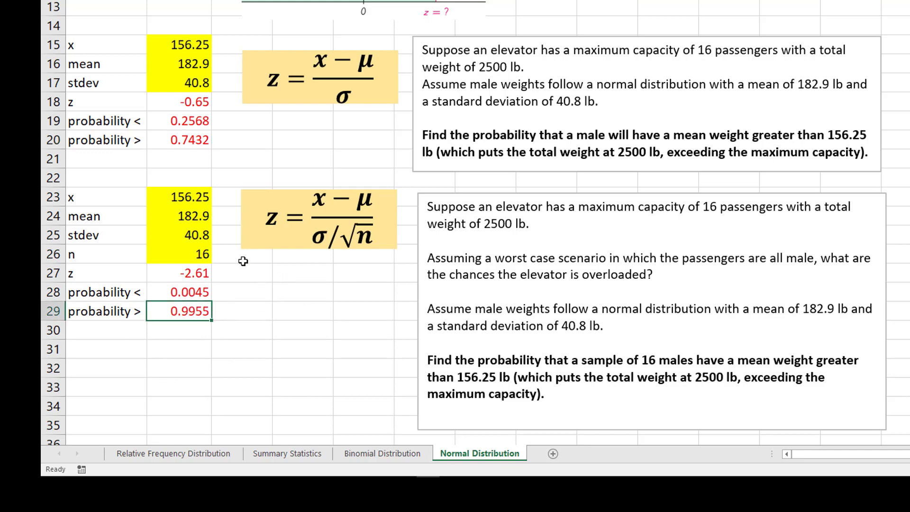
left_click(183, 294)
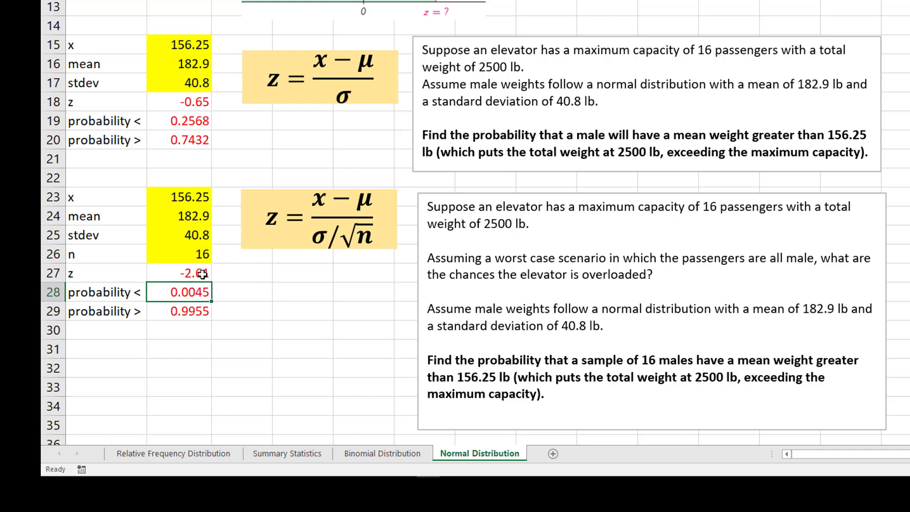
left_click(203, 274)
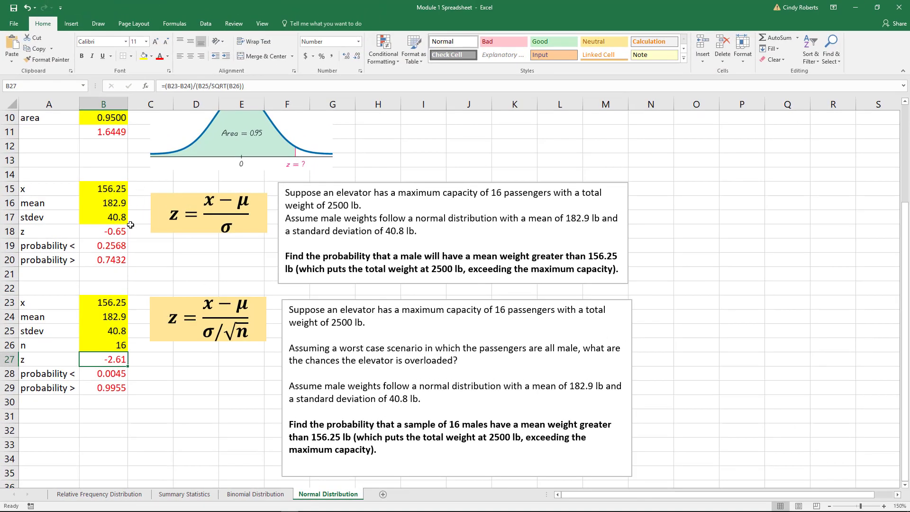
left_click(112, 234)
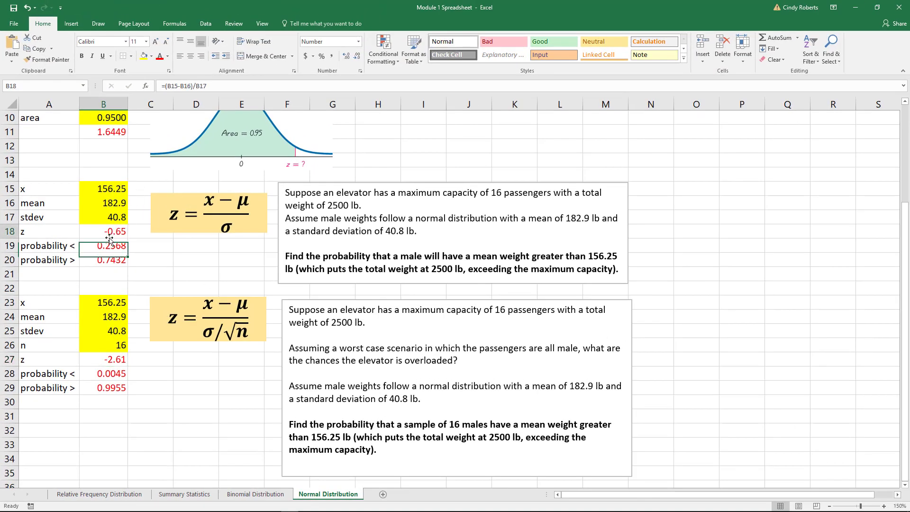
left_click(116, 367)
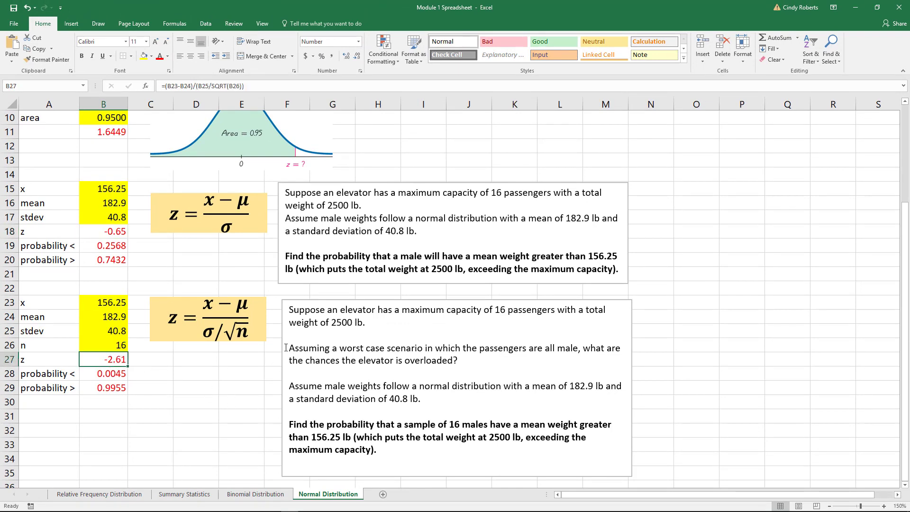